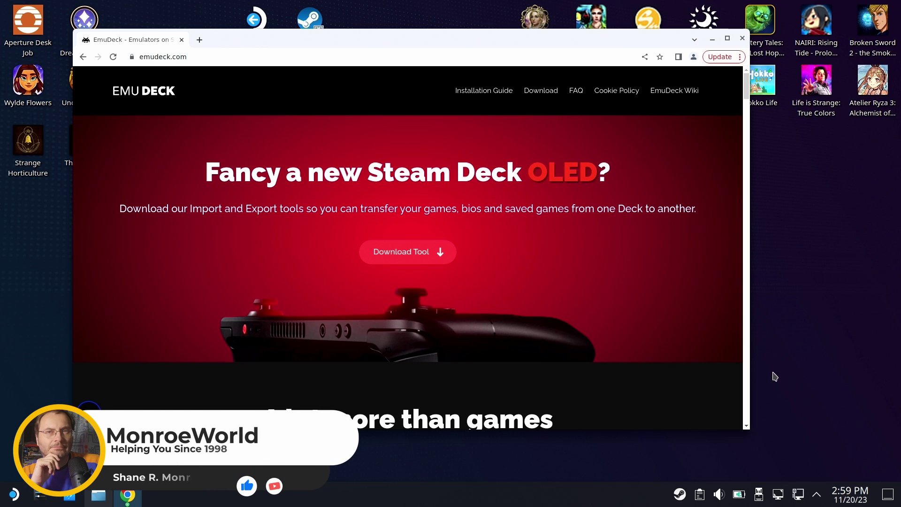
- Download the SteamOS version of the EmuDeck installer from emudeck.com and accept the site's notice
mouse_move(335, 62)
left_mouse_down()
mouse_move(341, 82)
mouse_move(326, 68)
left_mouse_up()
left_click(530, 98)
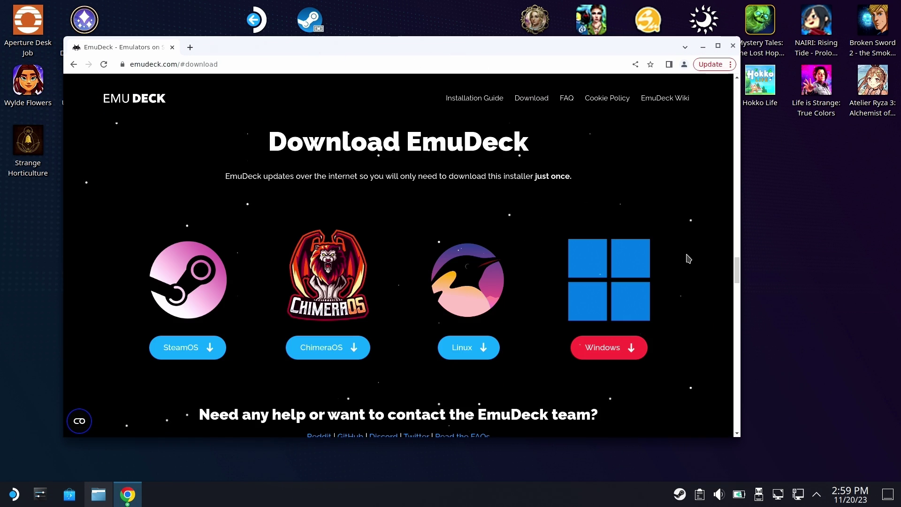
scroll(196, 284, "down", 3)
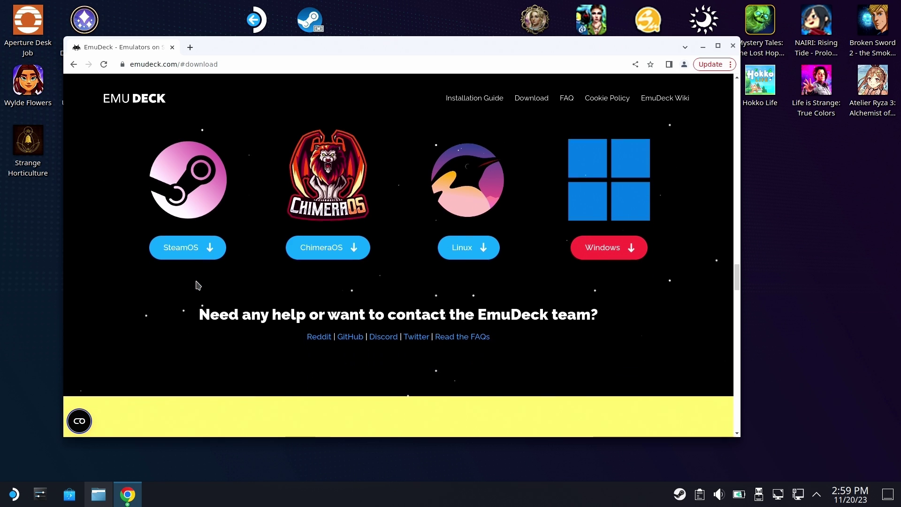
scroll(197, 284, "up", 2)
left_click(186, 331)
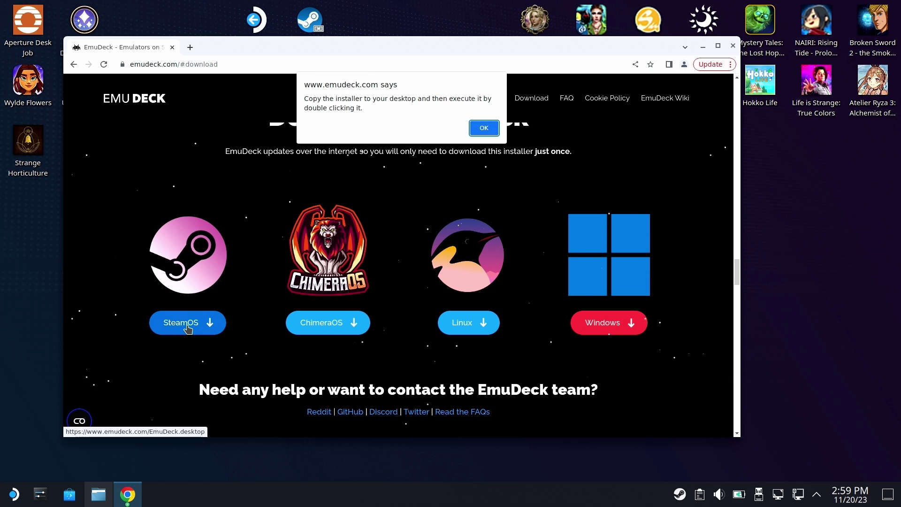
left_click(483, 128)
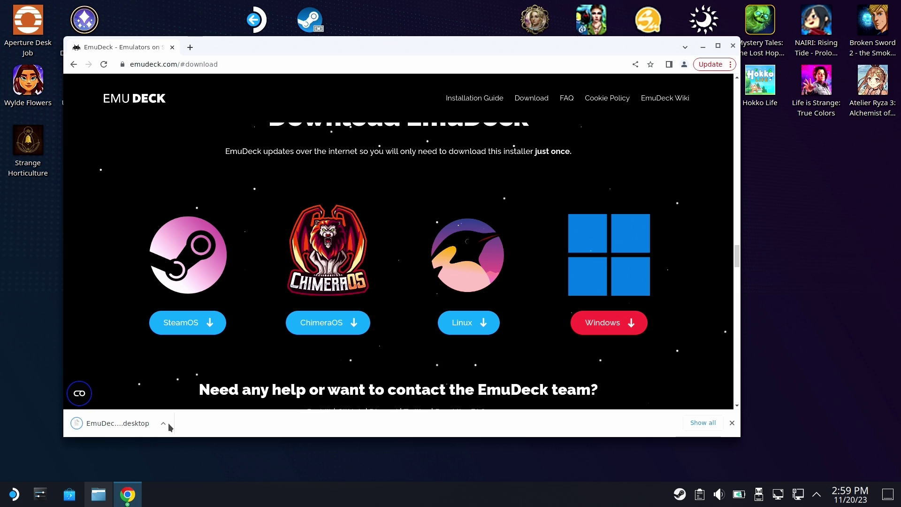
- Show the downloaded installer in its folder and move EmuDeck (1).desktop onto the desktop
left_click(164, 423)
left_click(199, 468)
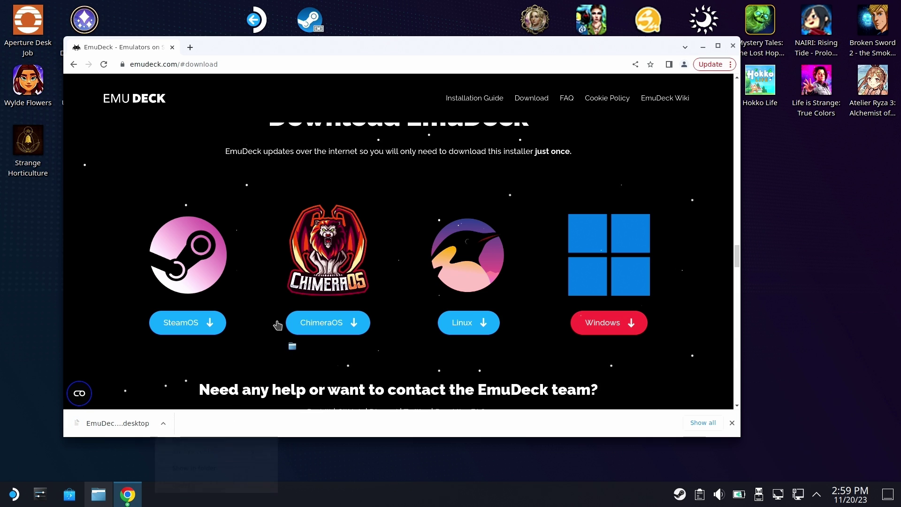
left_click_drag(298, 10, 568, 131)
left_click(685, 47)
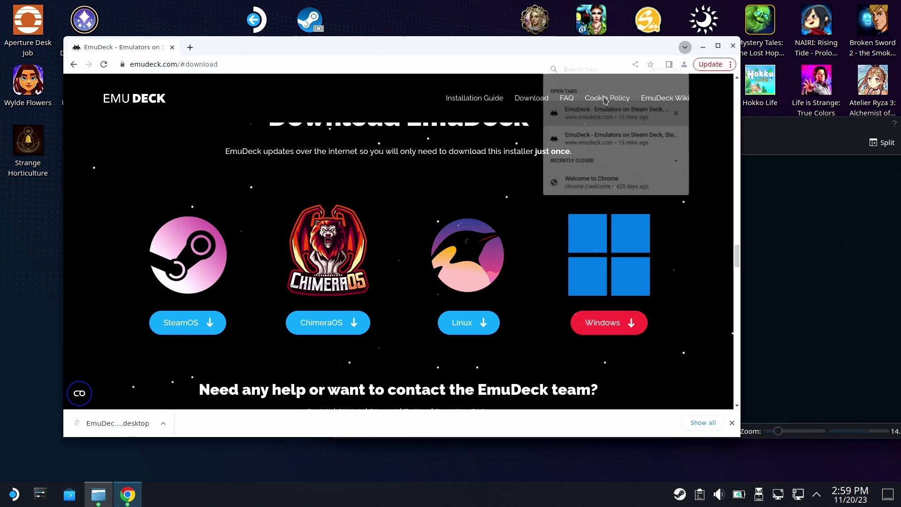
left_click(766, 137)
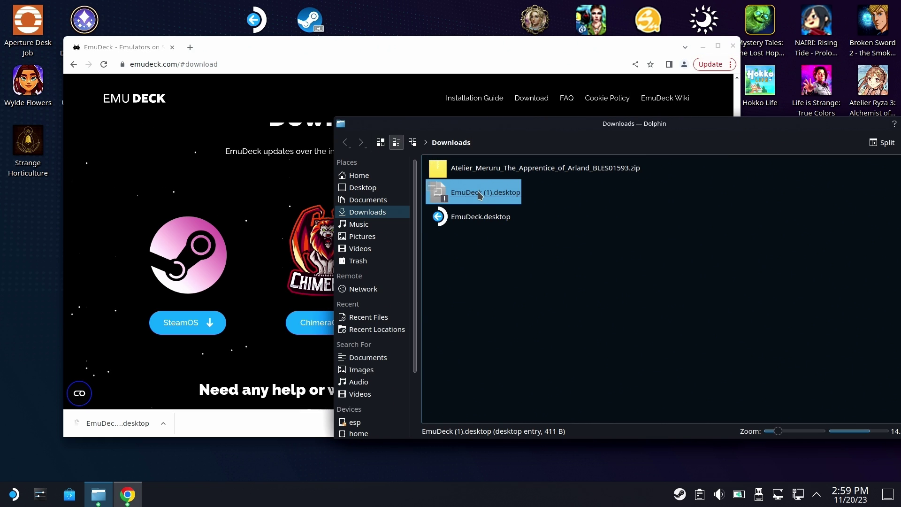
left_click_drag(476, 194, 434, 12)
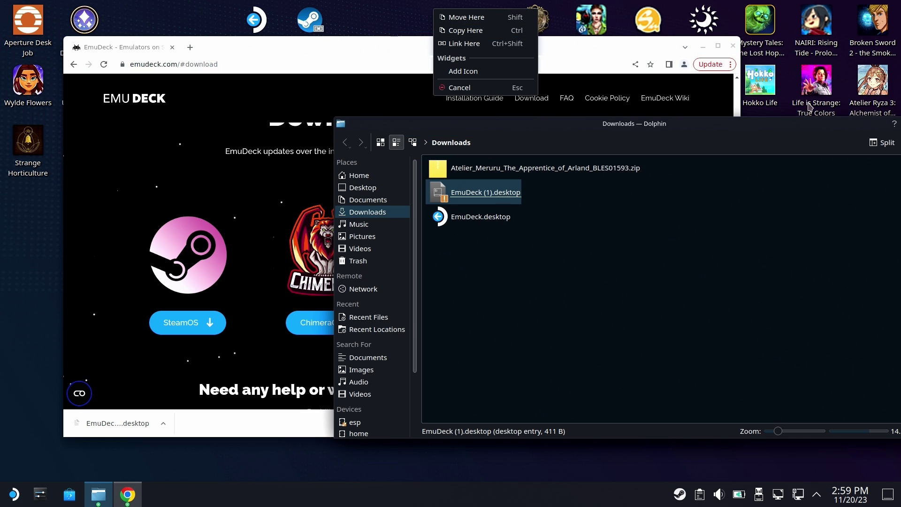
left_click(467, 17)
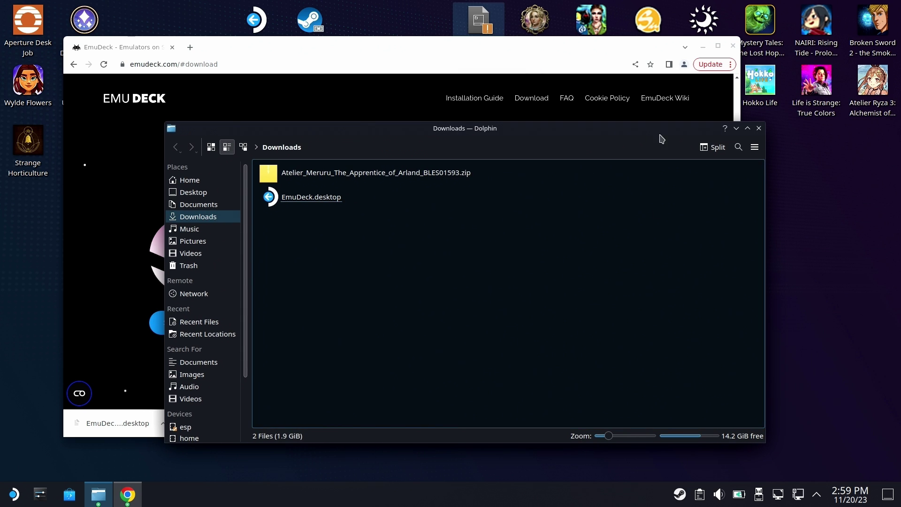
- Clear the file manager and browser windows off the desktop and run the Install Emu Deck file, allowing it to execute
left_click(758, 124)
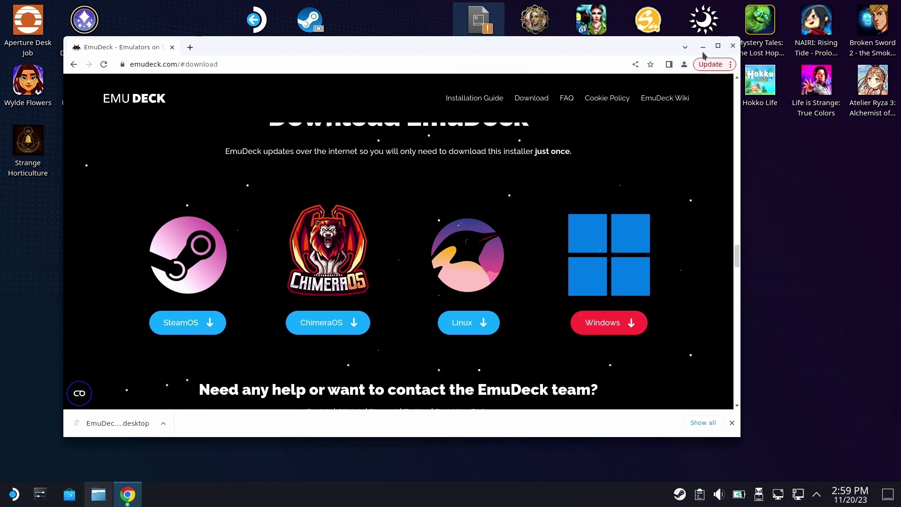
left_click(703, 46)
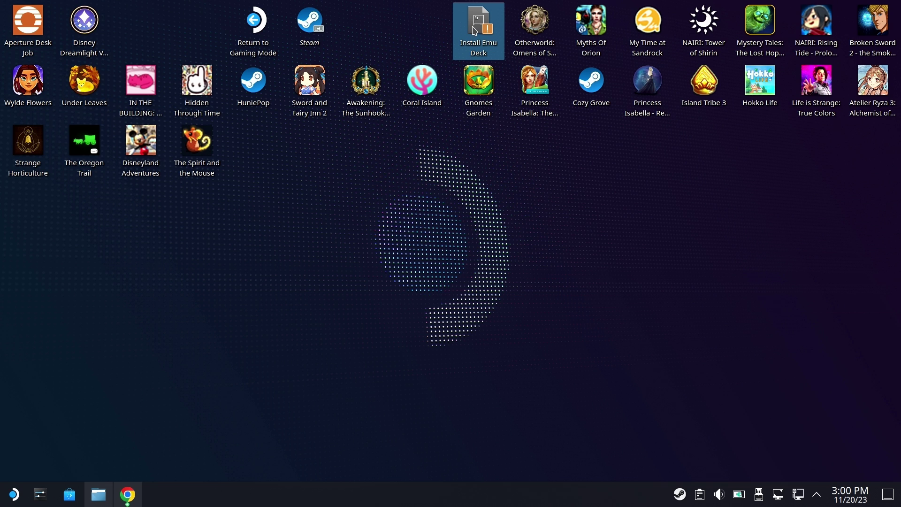
double_click(478, 28)
left_click(471, 259)
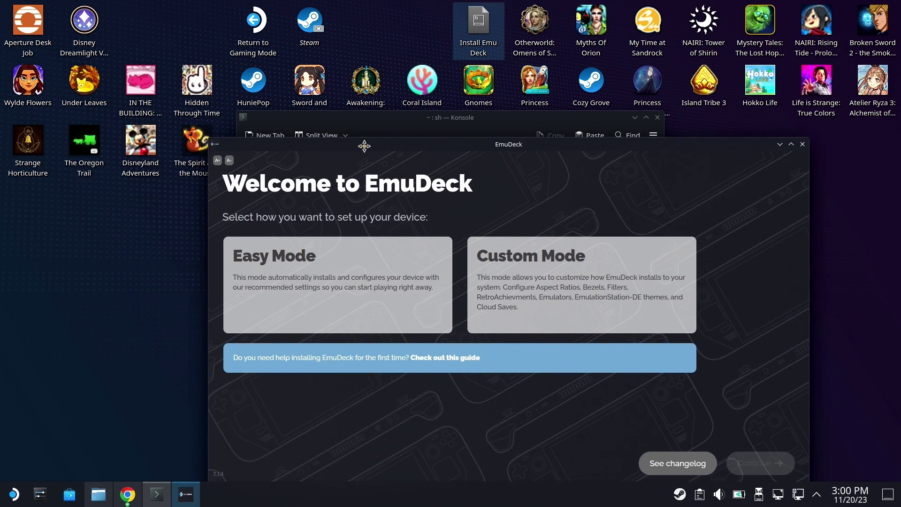
- Maximize the EmuDeck setup window and choose Custom Mode for the installation
left_click_drag(361, 140, 341, 70)
double_click(403, 74)
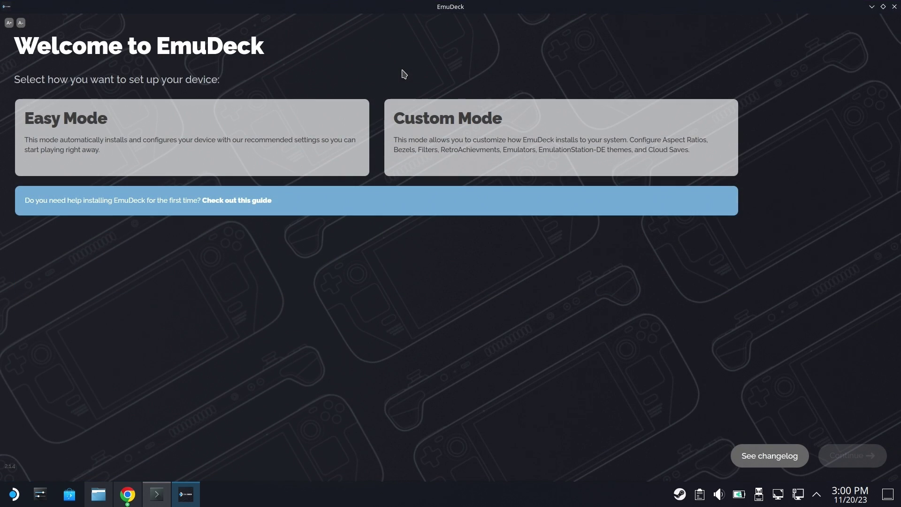
left_click(501, 164)
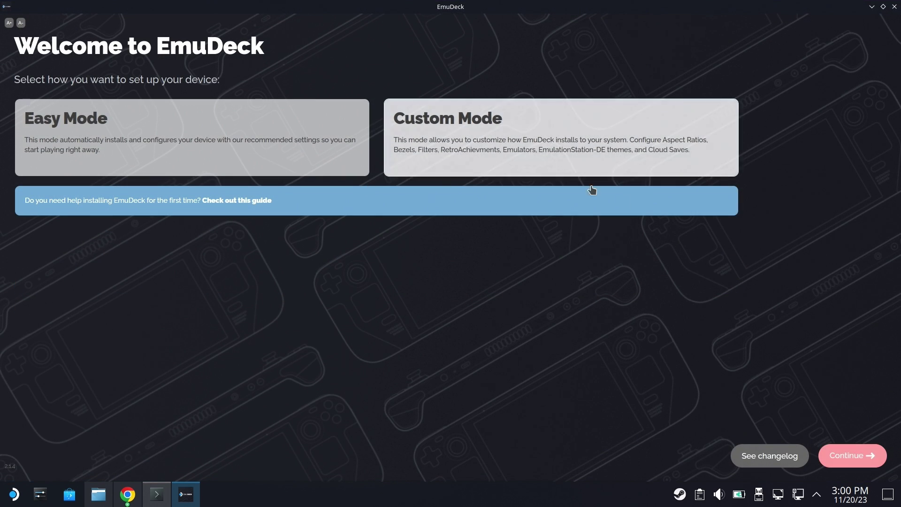
left_click(842, 454)
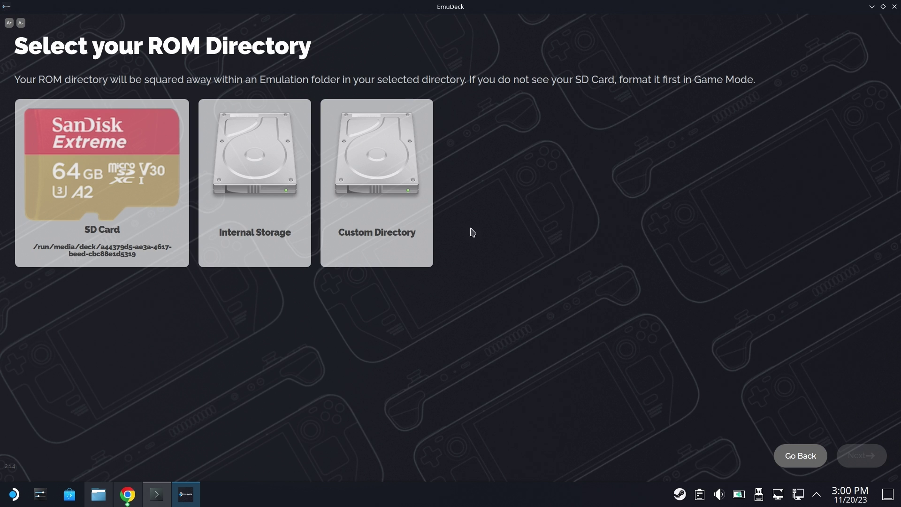
- Choose the SD Card as the ROM directory and keep Steam Deck as the device
left_click(104, 171)
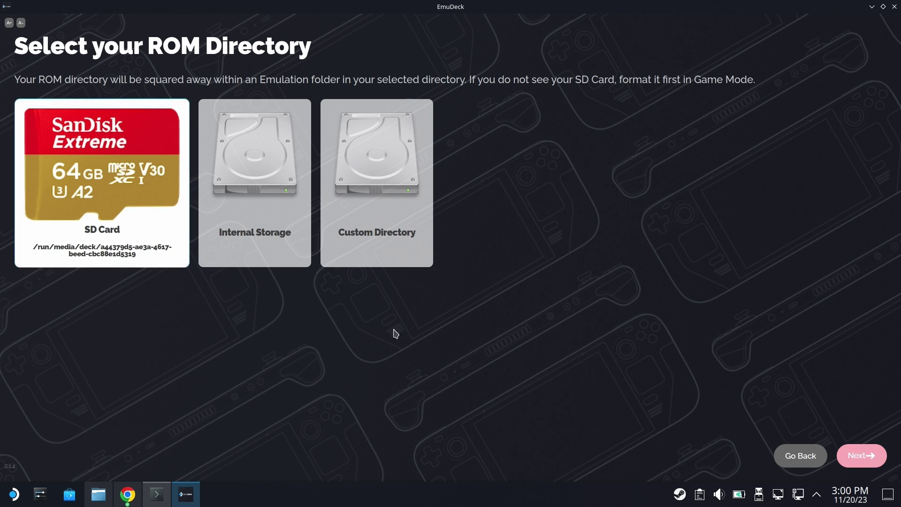
left_click(859, 454)
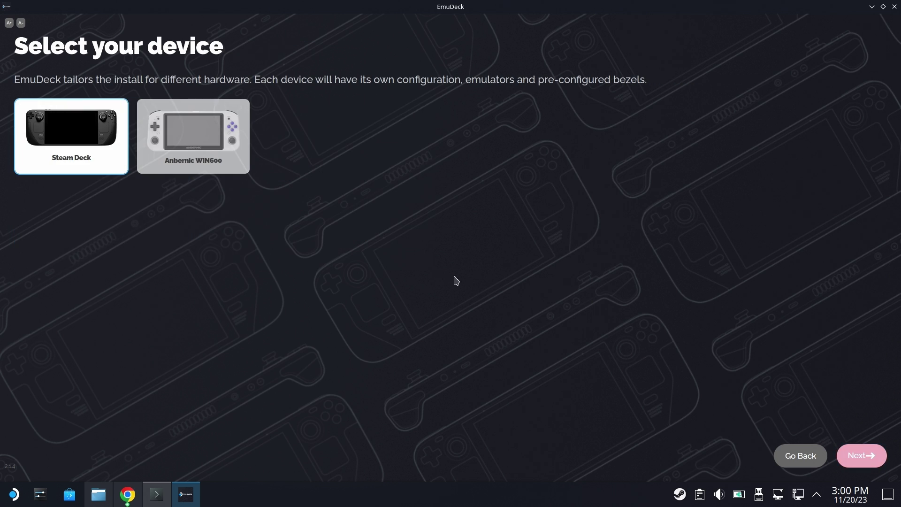
left_click(861, 454)
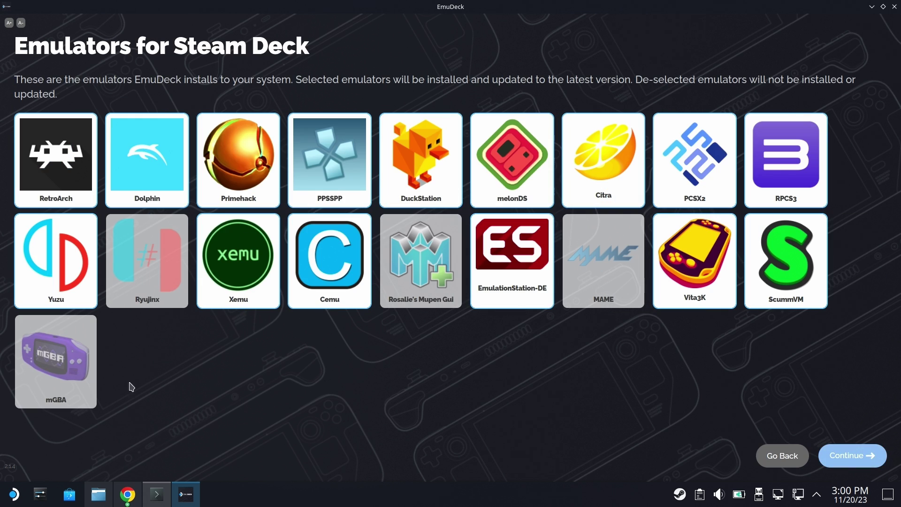
- Add mGBA, MAME and Rosalie's Mupen Gui to the emulators to install, and accept the preselected emulator configurations
left_click(54, 372)
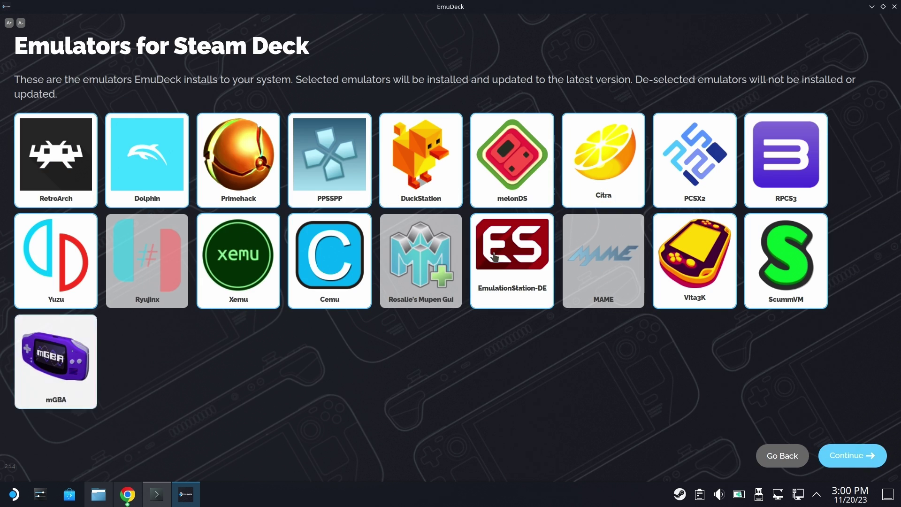
left_click(609, 269)
left_click(416, 264)
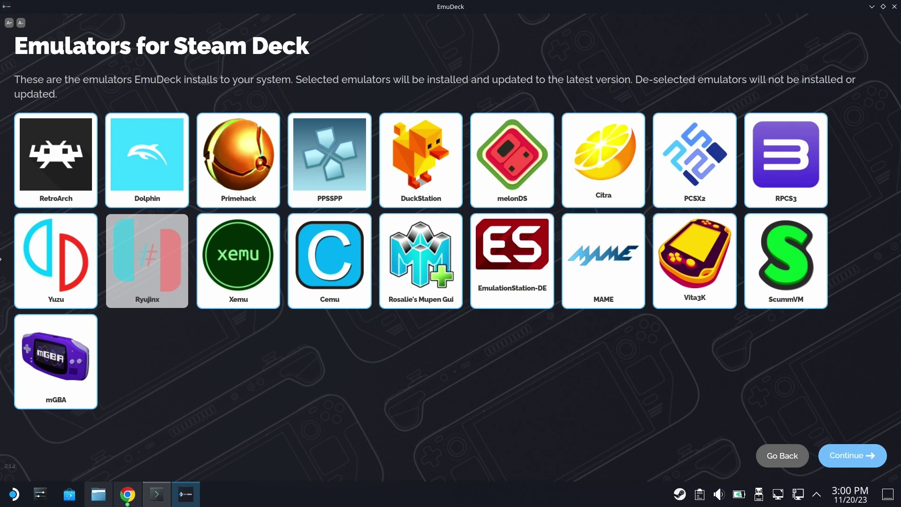
left_click(856, 451)
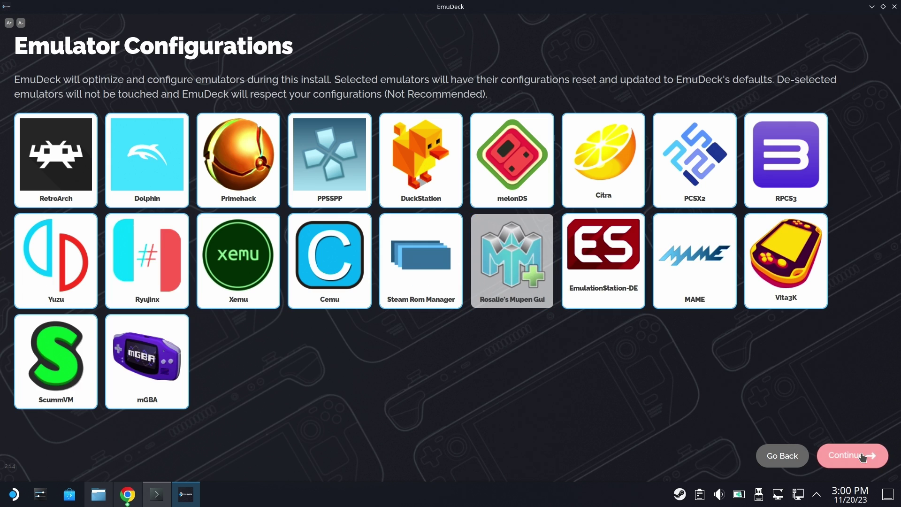
left_click(885, 457)
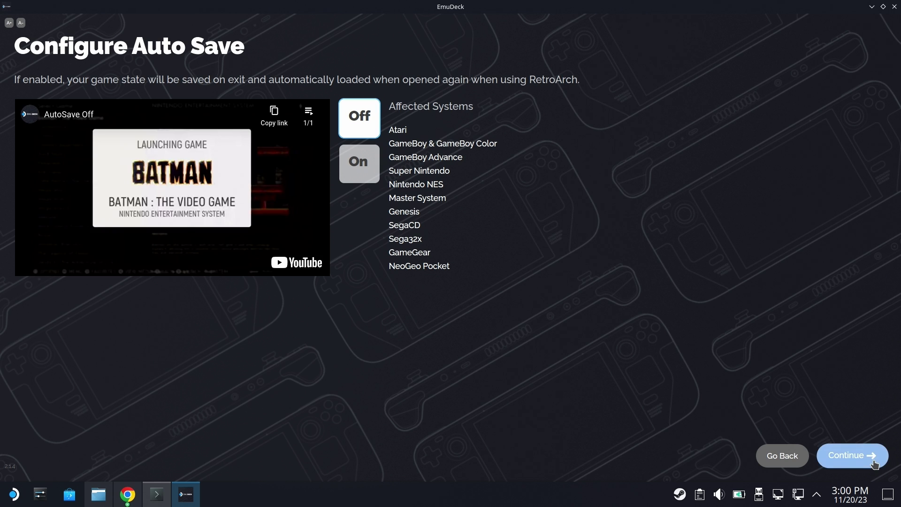
- Skip the RetroAchievements login and keep the default auto save, bezel, aspect ratio and shader settings
left_click(874, 461)
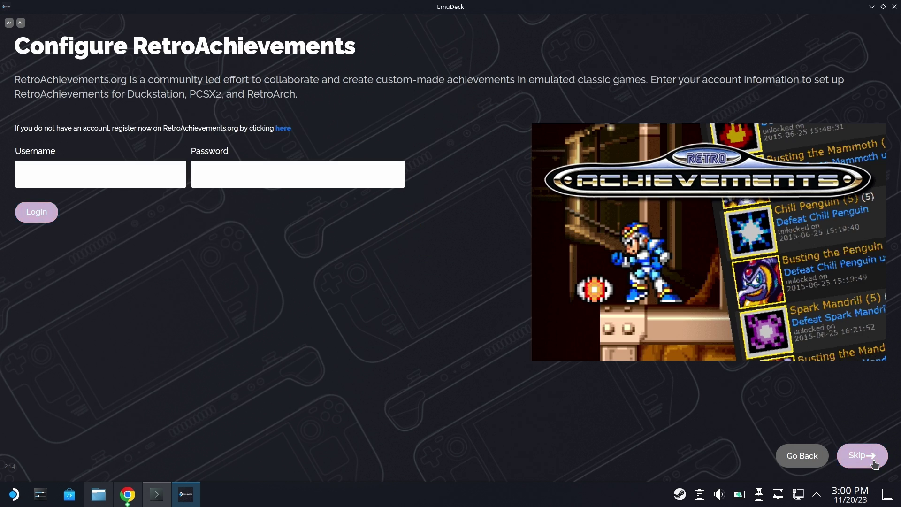
left_click(874, 461)
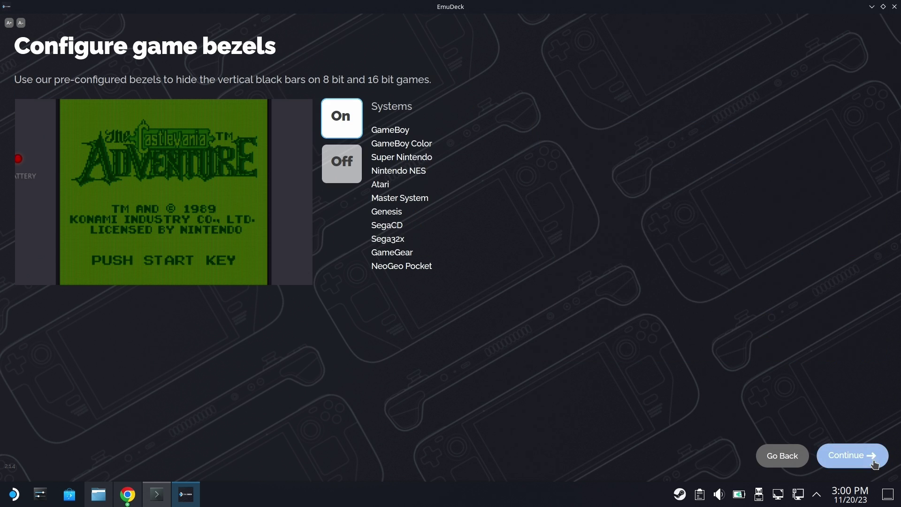
left_click(874, 463)
left_click(873, 463)
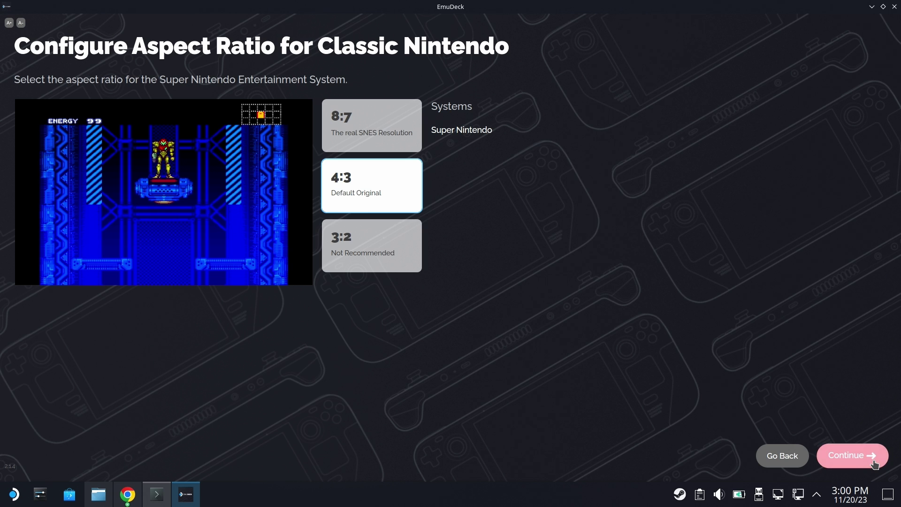
left_click(874, 463)
left_click(873, 464)
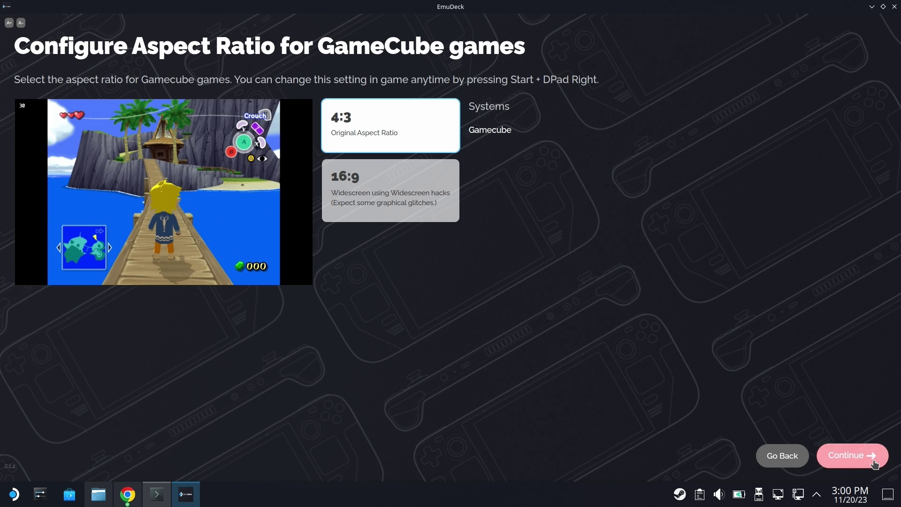
left_click(874, 463)
left_click(874, 464)
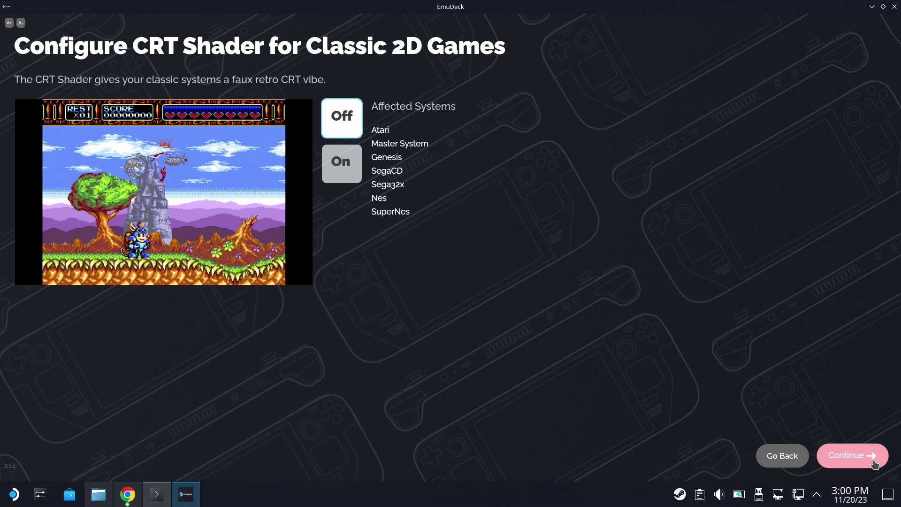
left_click(874, 463)
left_click(874, 463)
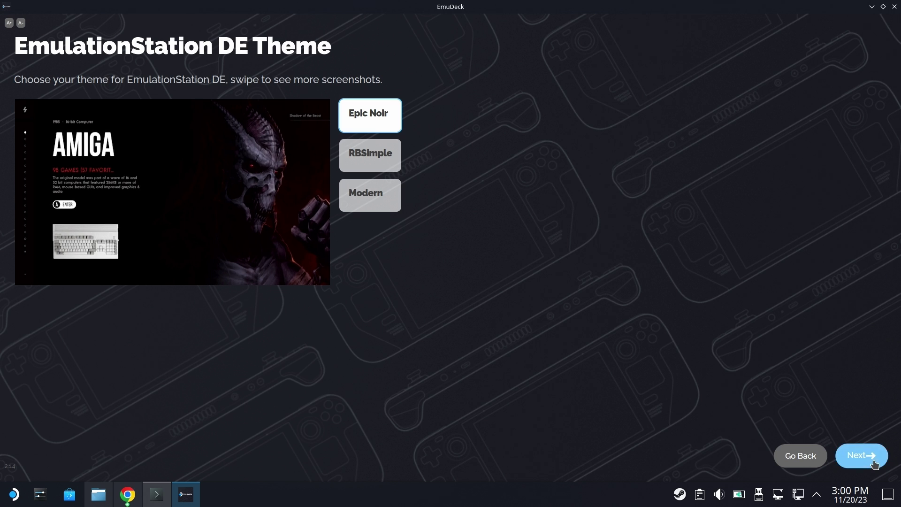
- Set the EmulationStation DE theme to Modern and start the EmuDeck installation from the summary
left_click(347, 191)
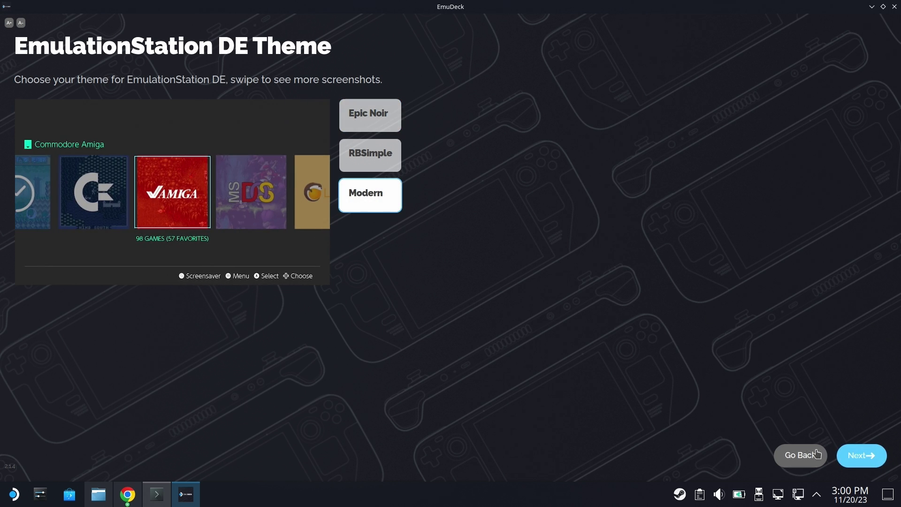
left_click(857, 458)
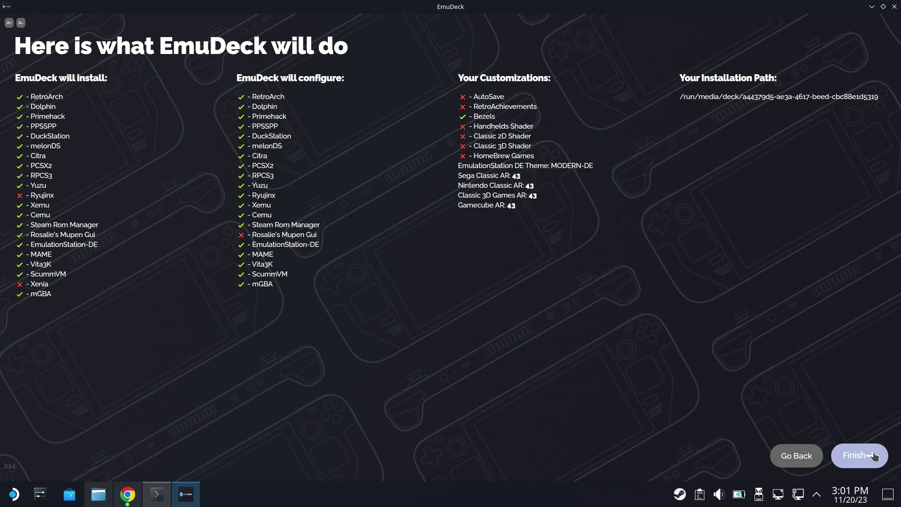
left_click(873, 455)
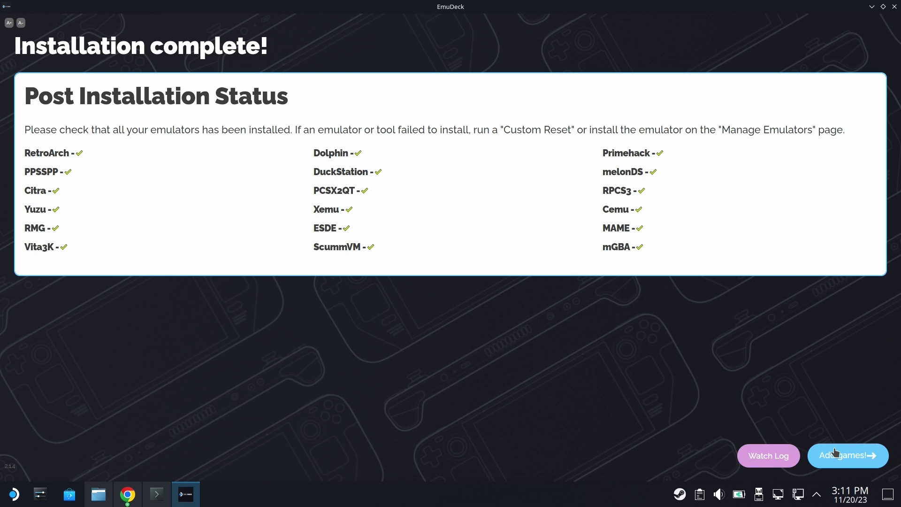
- Skip the USB drive game transfer after the installation and close EmuDeck
left_click(835, 453)
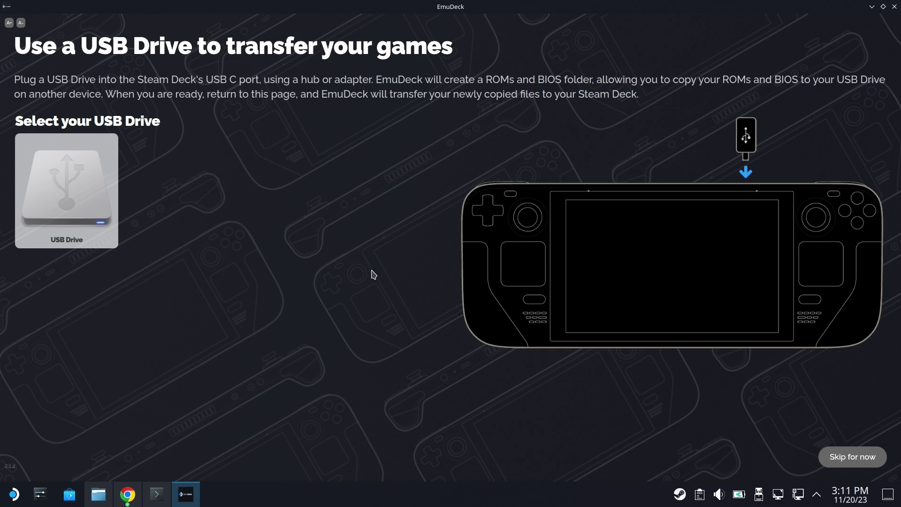
left_click(853, 456)
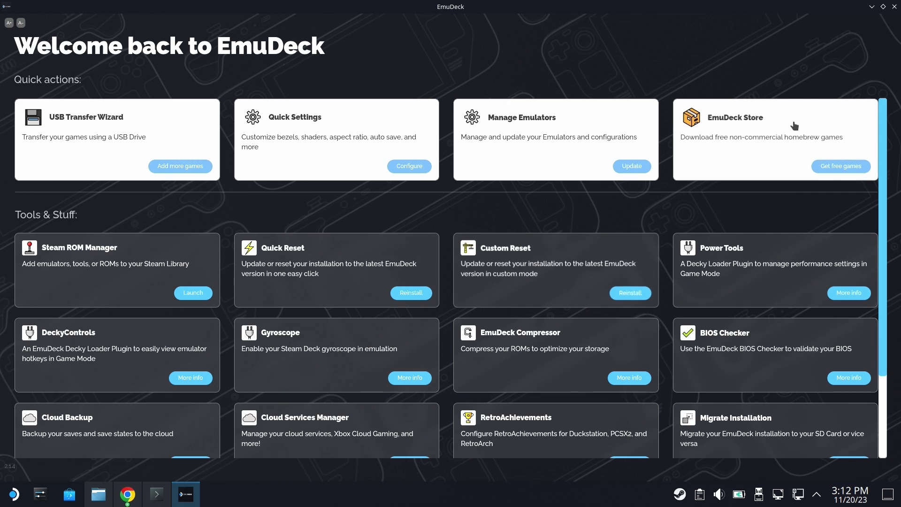
left_click(894, 8)
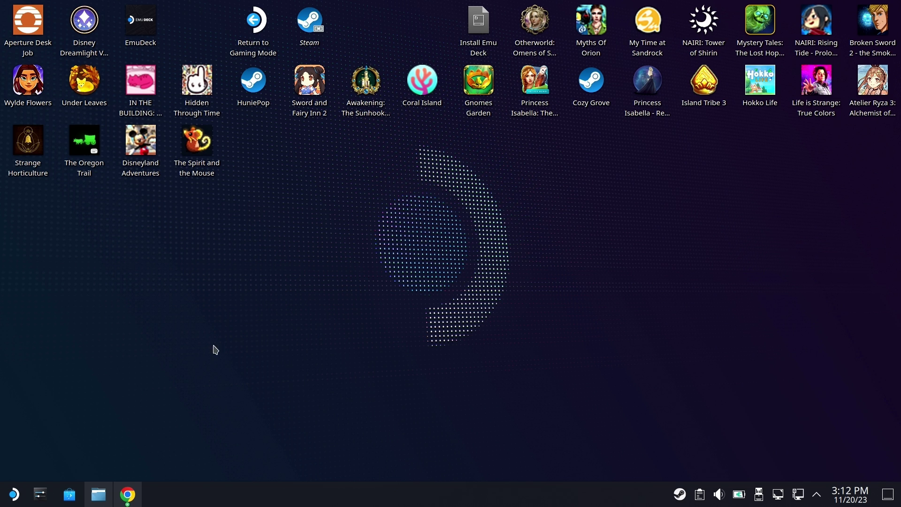
- Launch EmuDeck from the full list of installed applications and close its window after checking that it opens
left_click(14, 494)
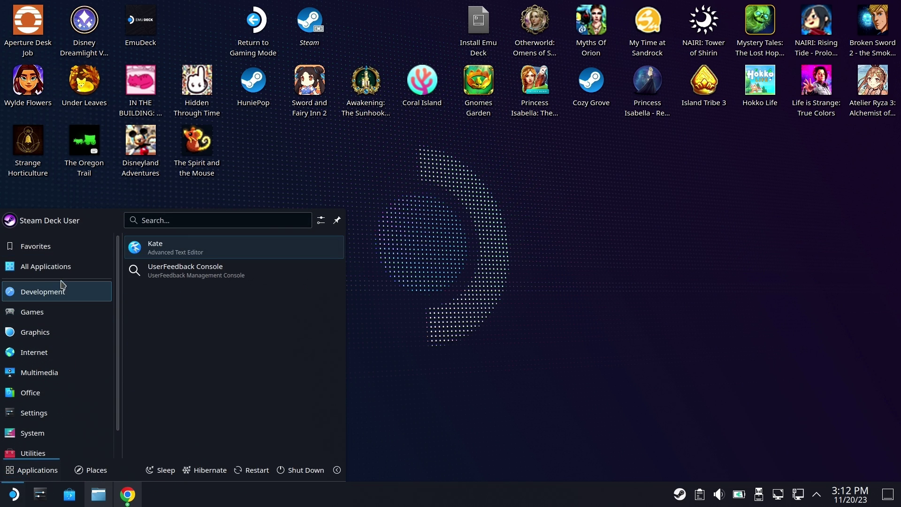
mouse_move(65, 274)
scroll(235, 323, "down", 3)
scroll(236, 324, "down", 2)
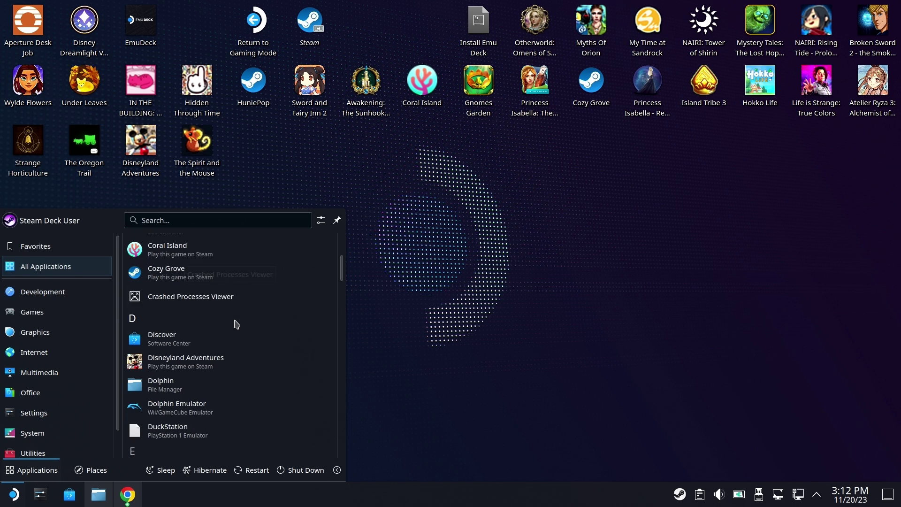
left_click(143, 420)
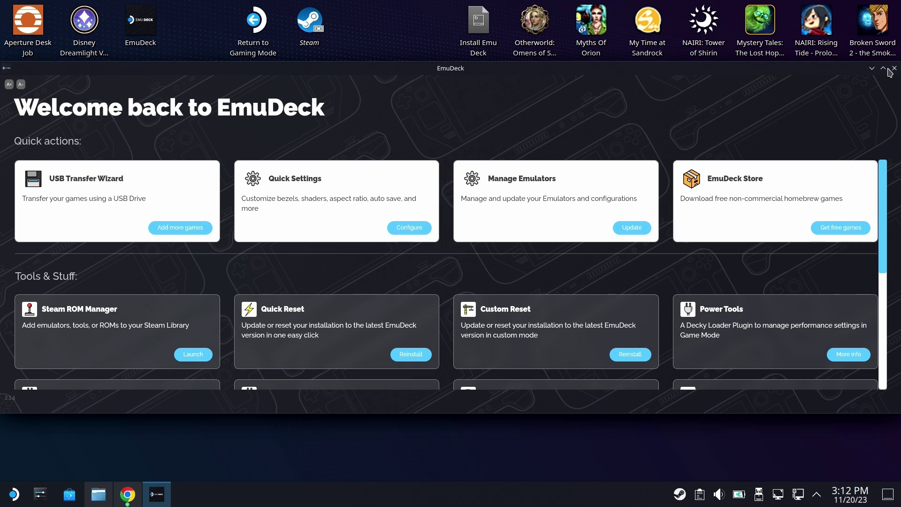
left_click(893, 69)
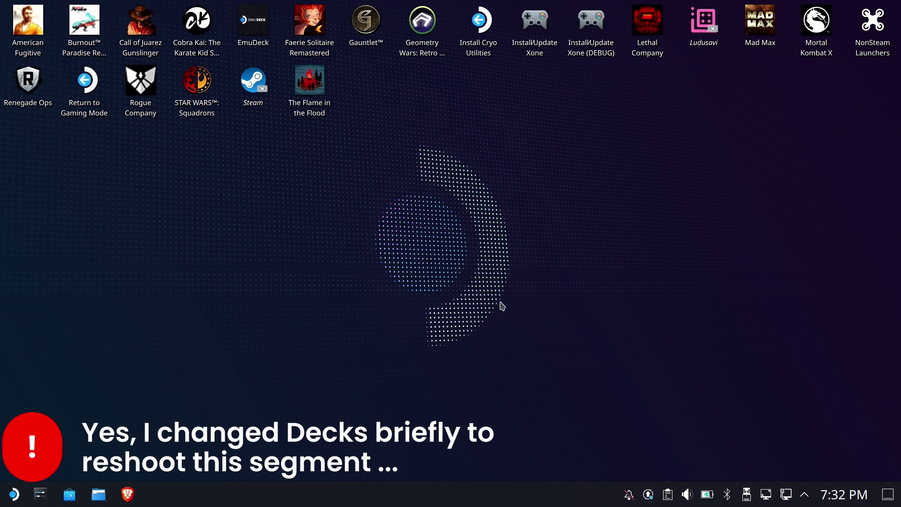
- Mount the 1TB External drive without opening its contents
left_click(748, 495)
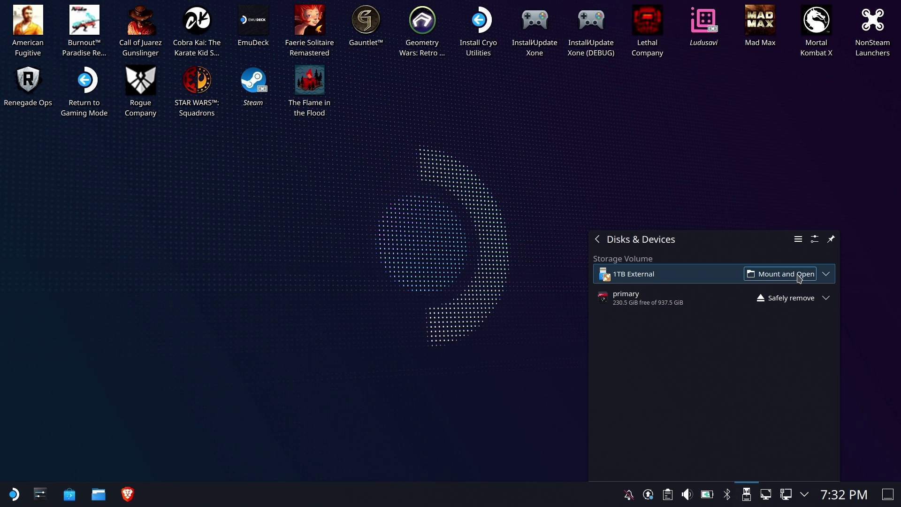
left_click(826, 273)
left_click(646, 293)
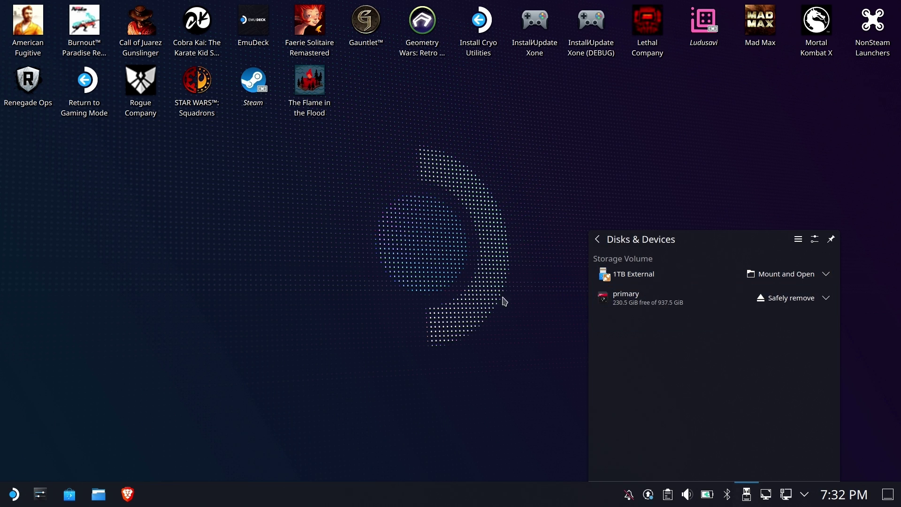
left_click(488, 300)
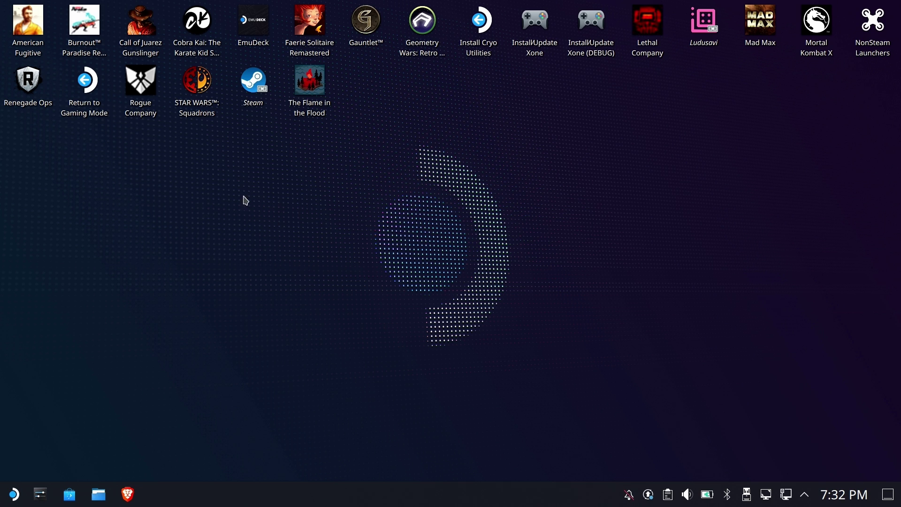
- Download EmuDeck's Import Tool from emudeck.com to the Desktop as EmuDeckImportSaves.desktop and close the browser
left_click(128, 494)
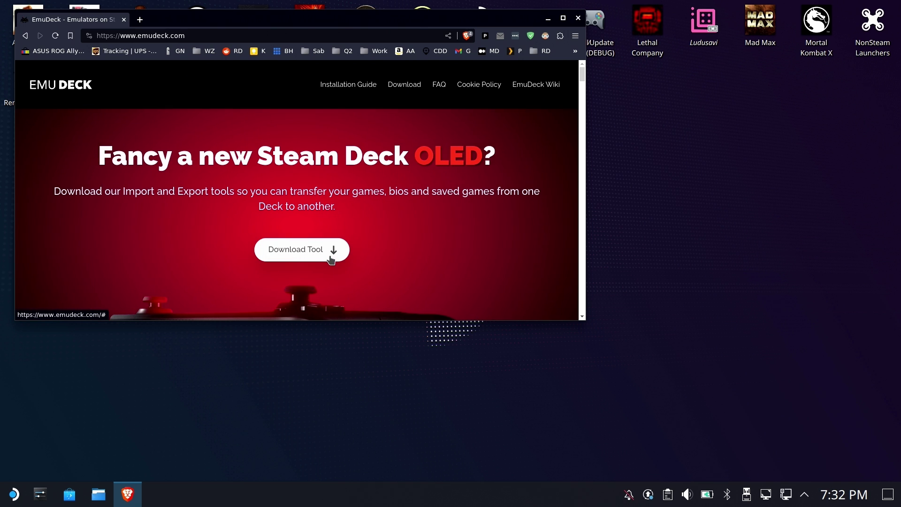
left_click(330, 250)
scroll(387, 147, "down", 2)
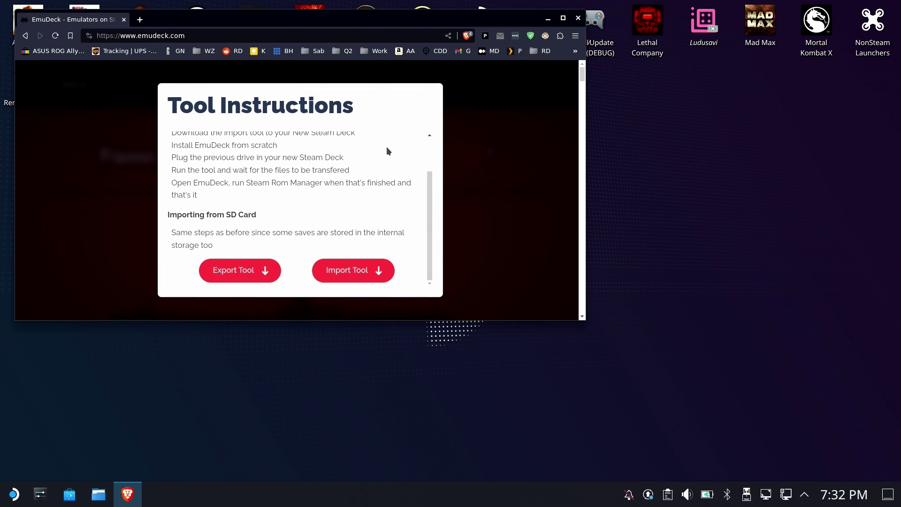
left_click(349, 276)
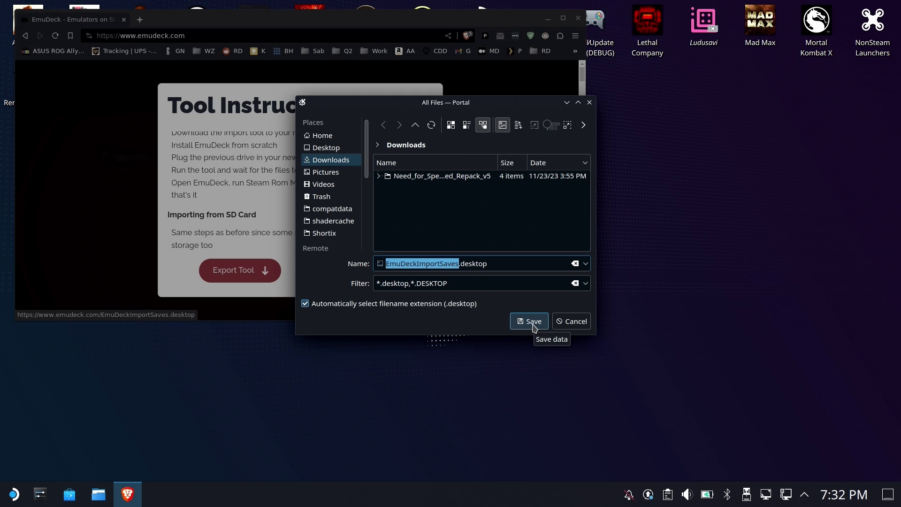
left_click(326, 147)
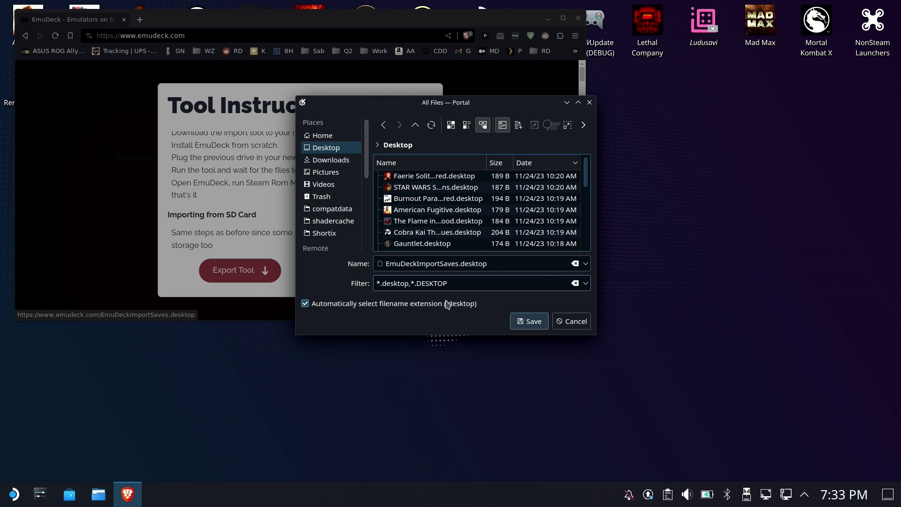
left_click(525, 324)
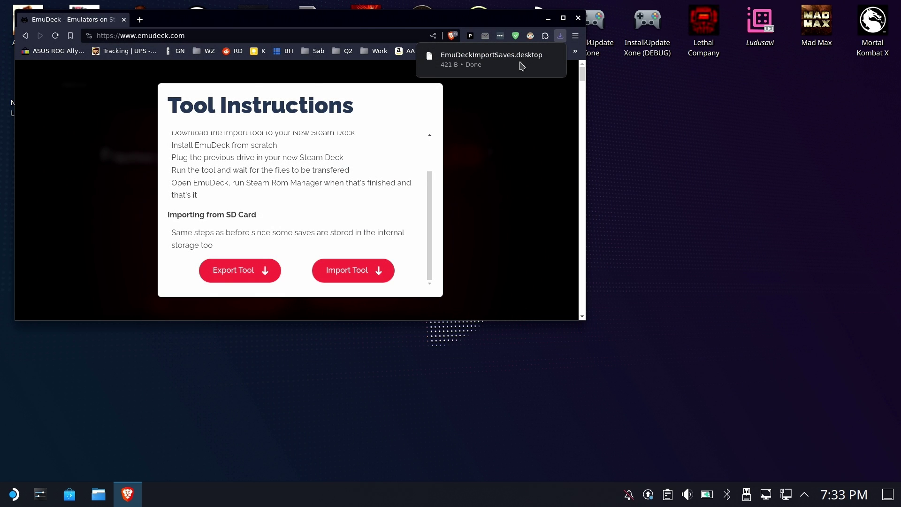
left_click(578, 17)
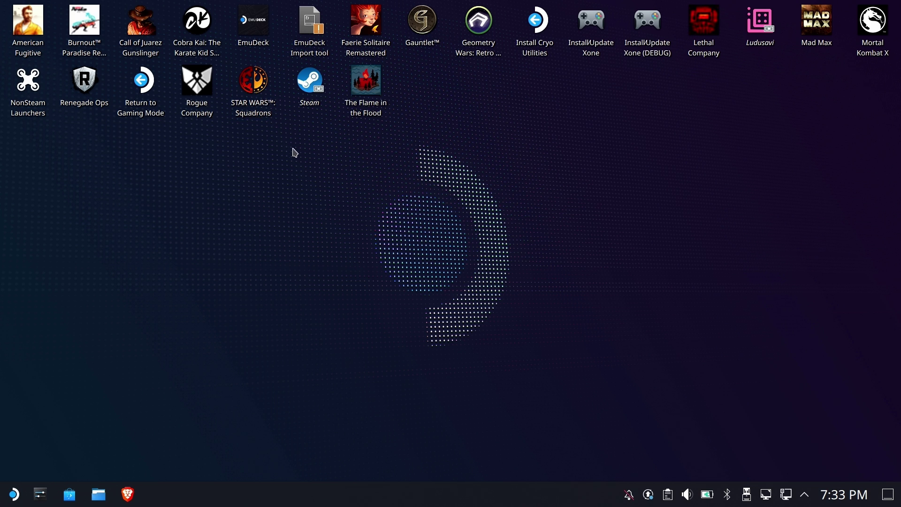
- Run the EmuDeck Import tool from the desktop and choose to import the saved games
left_click(306, 29)
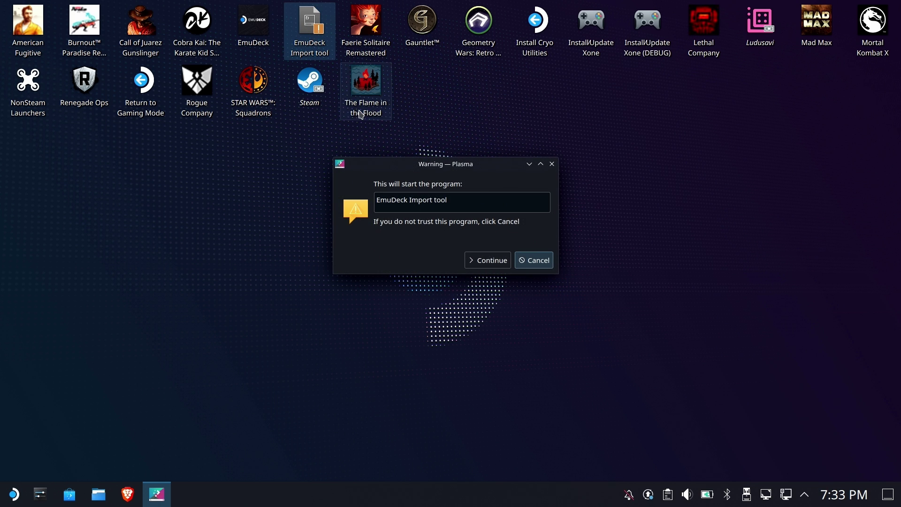
left_click(488, 261)
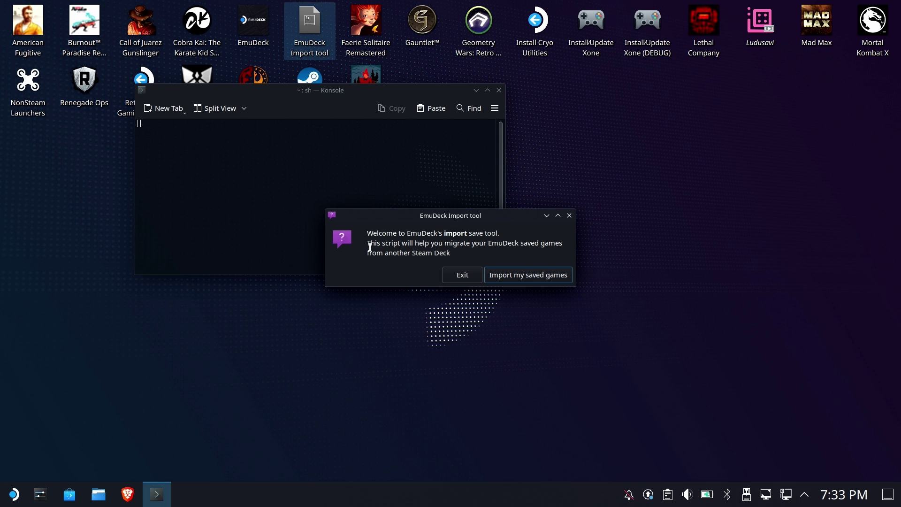
left_click(513, 280)
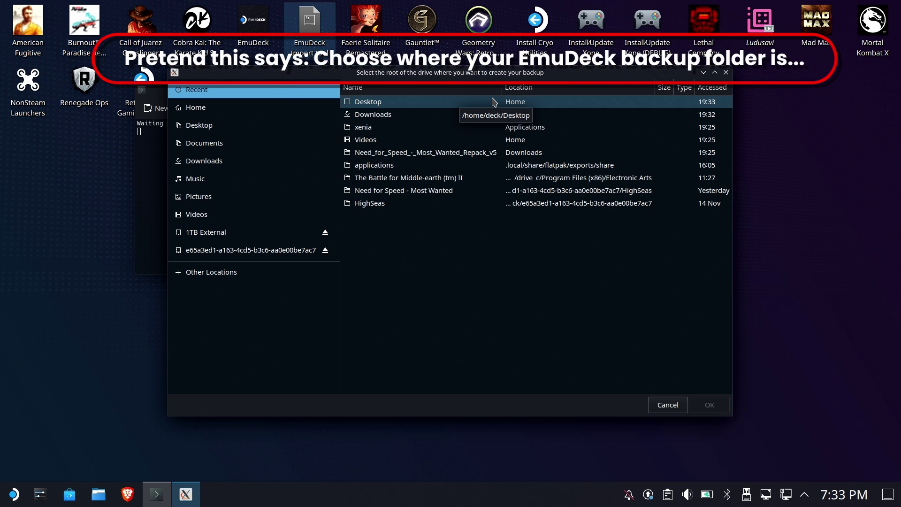
- Select the EmuDeck Backup folder on the 1TB External drive as the location for the import
left_click(289, 254)
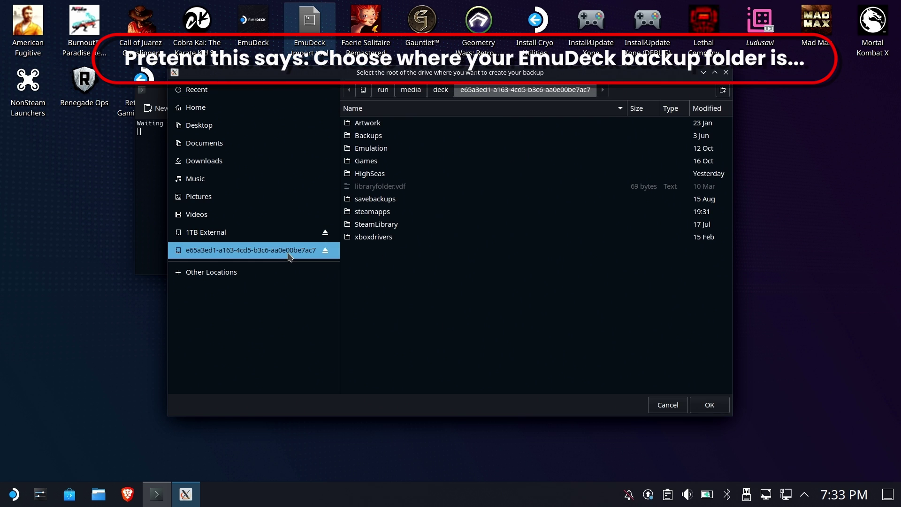
left_click(228, 233)
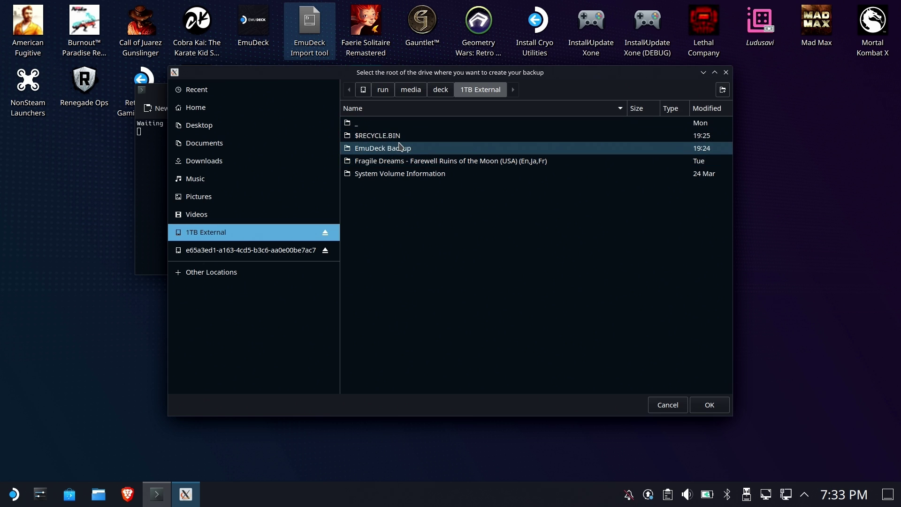
left_click(397, 149)
double_click(397, 148)
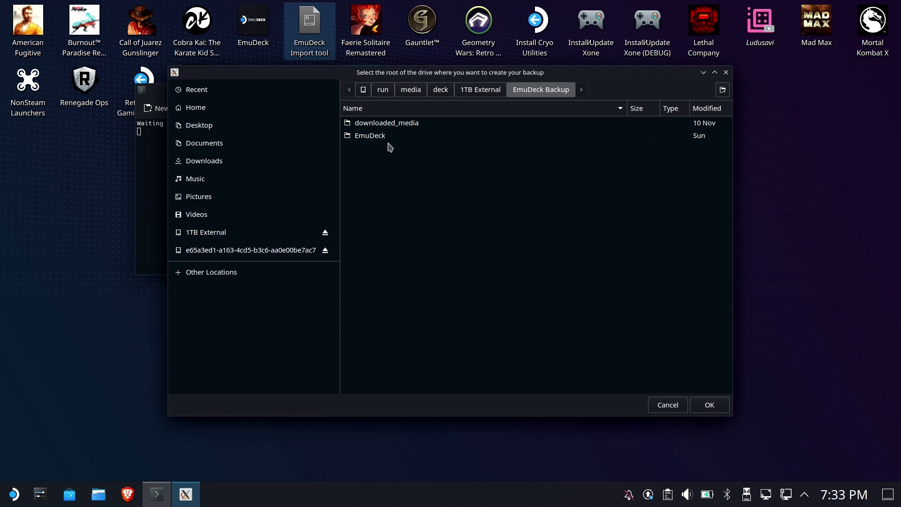
left_click(710, 405)
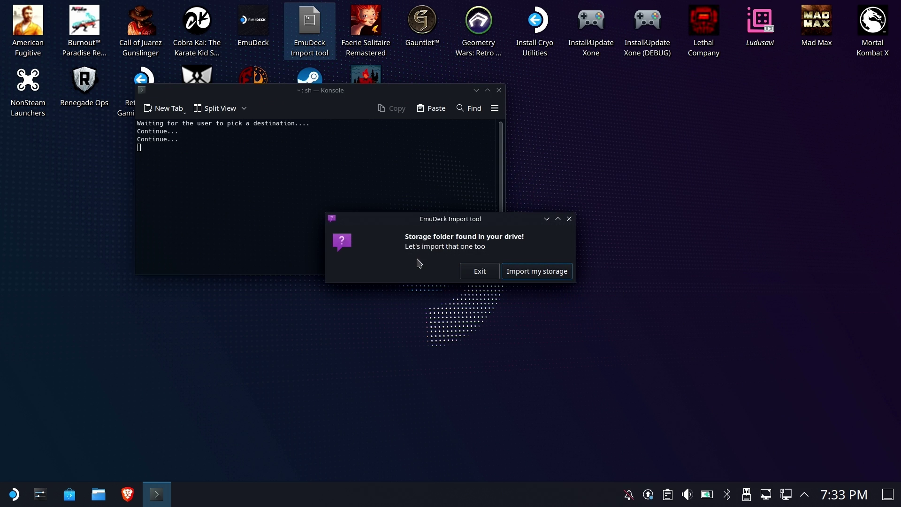
- Import the storage, Bios and Roms folders from the backup and finish the import tool
left_click(527, 271)
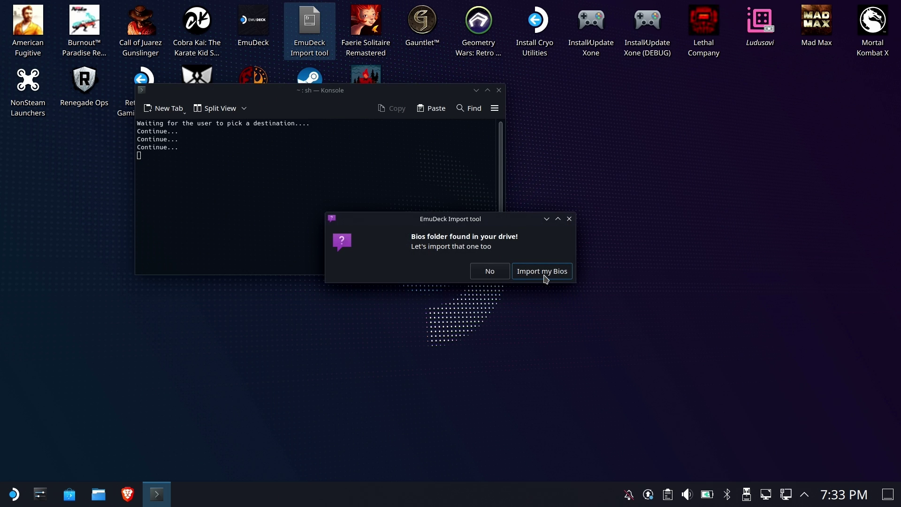
left_click(544, 275)
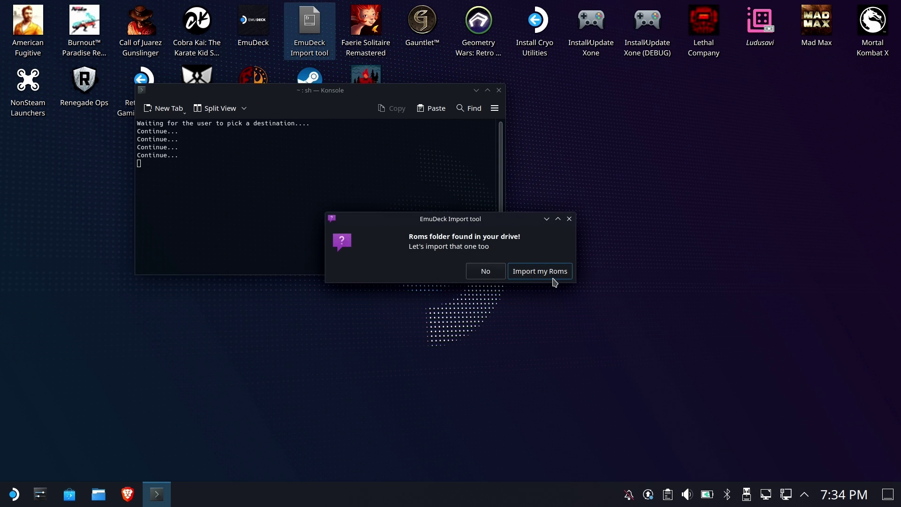
left_click(554, 275)
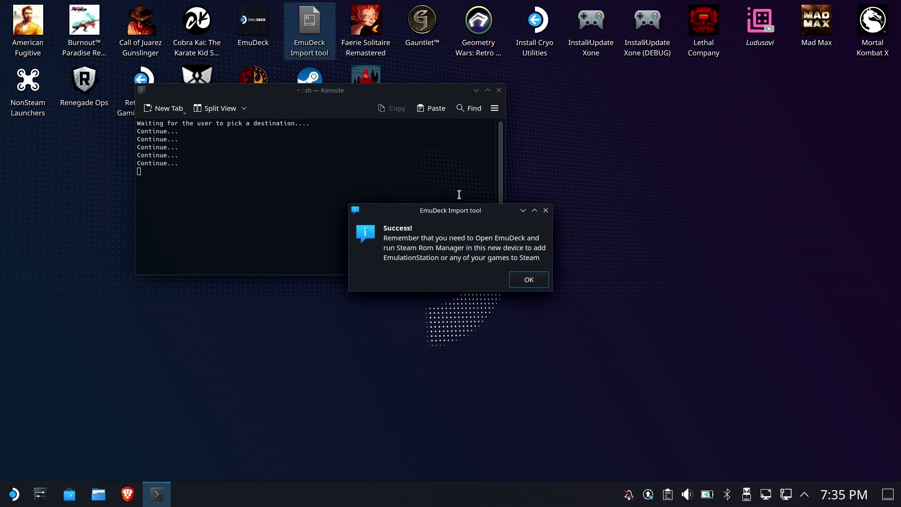
left_click(529, 281)
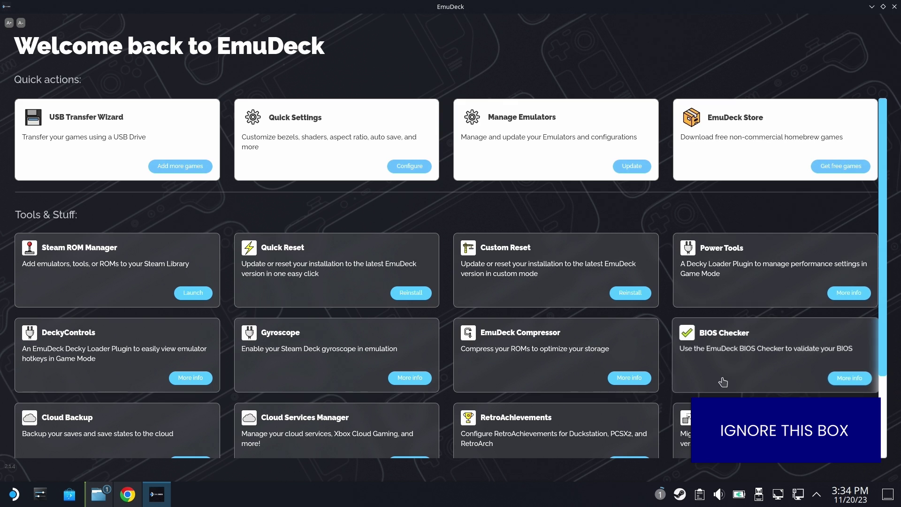
- Launch Steam ROM Manager from EmuDeck, allowing Steam to exit, and enable only the EmulationStationDE parser
scroll(679, 283, "down", 3)
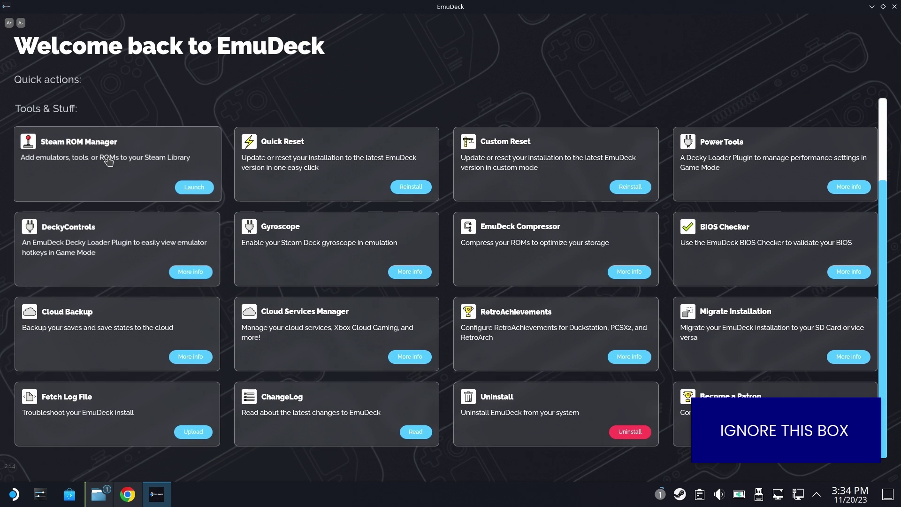
left_click(193, 187)
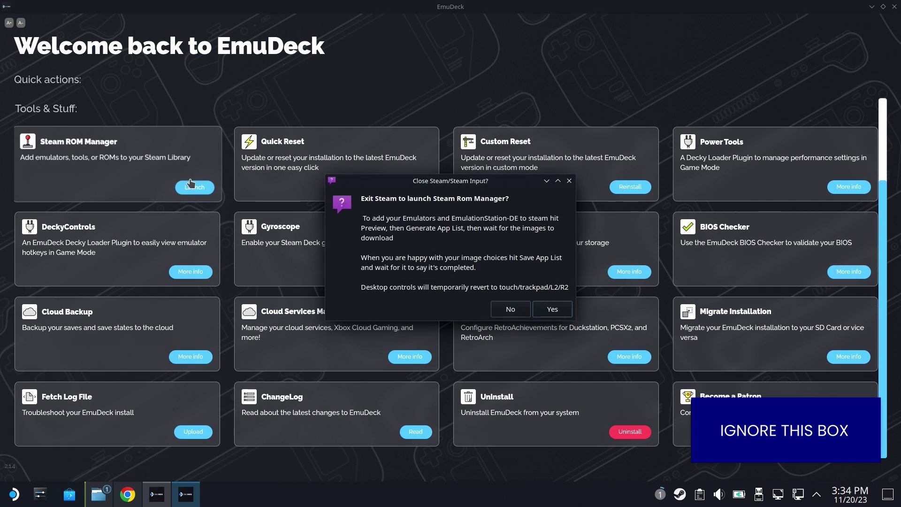
left_click(546, 309)
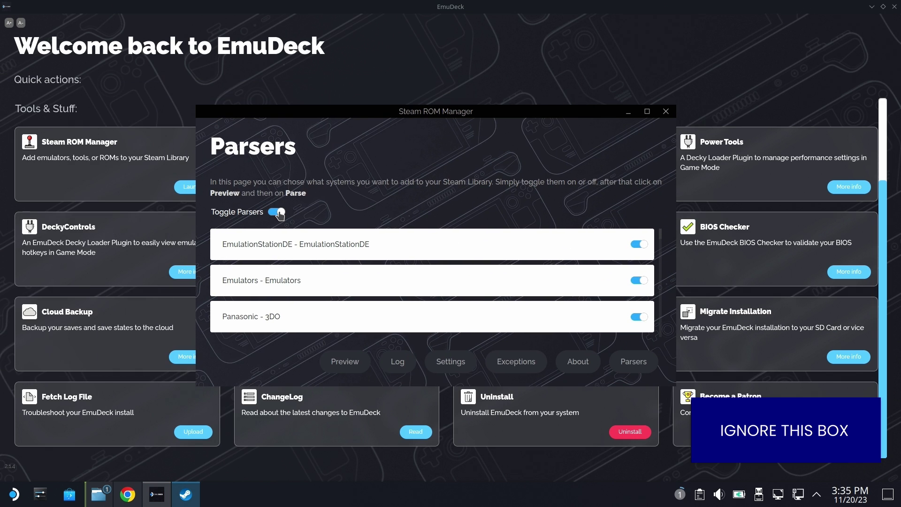
left_click(277, 212)
left_click(639, 244)
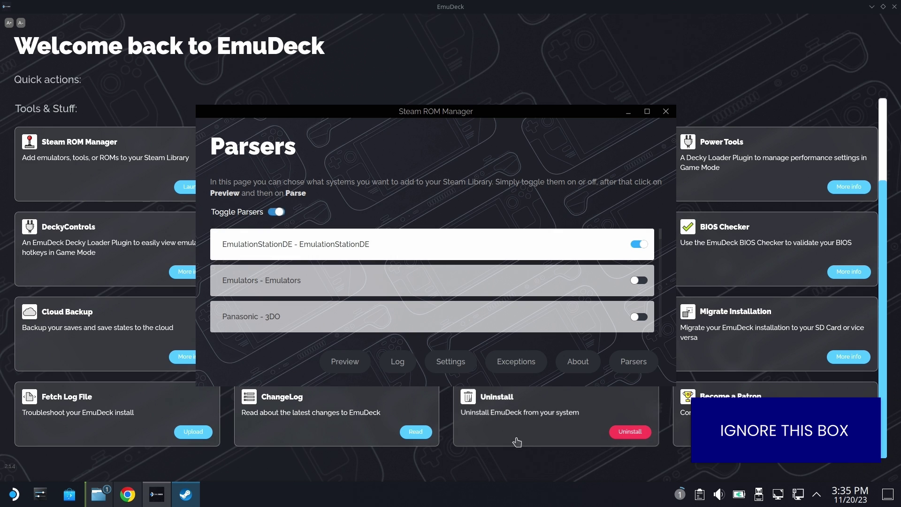
- Parse the EmulationStation DE entry, save it to Steam, and close Steam ROM Manager and EmuDeck
left_click(345, 362)
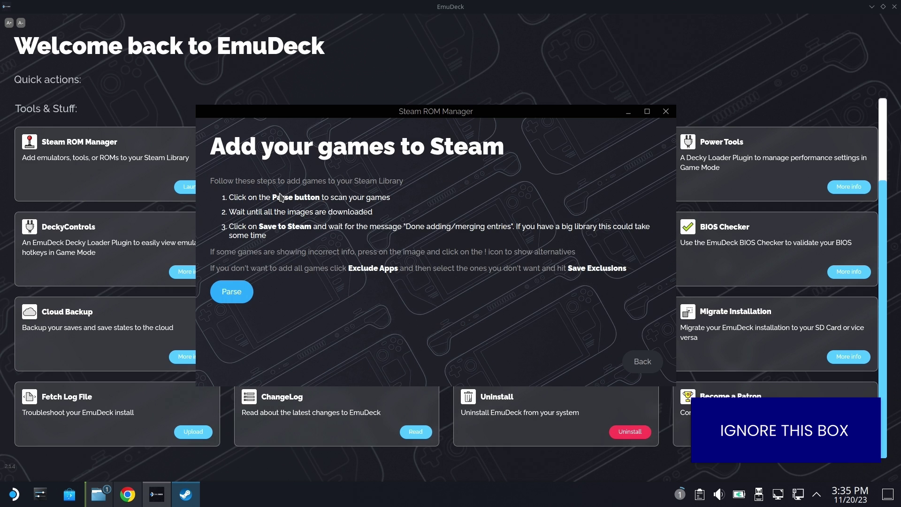
left_click(231, 292)
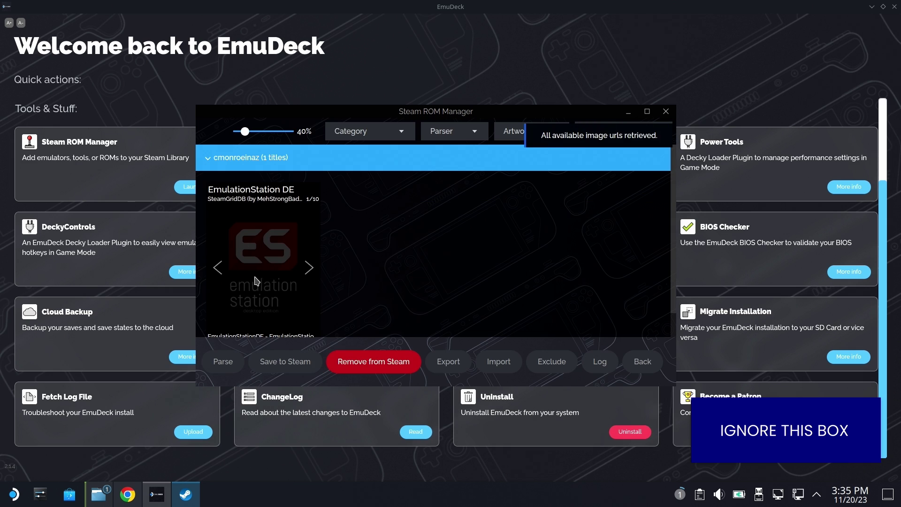
left_click(290, 367)
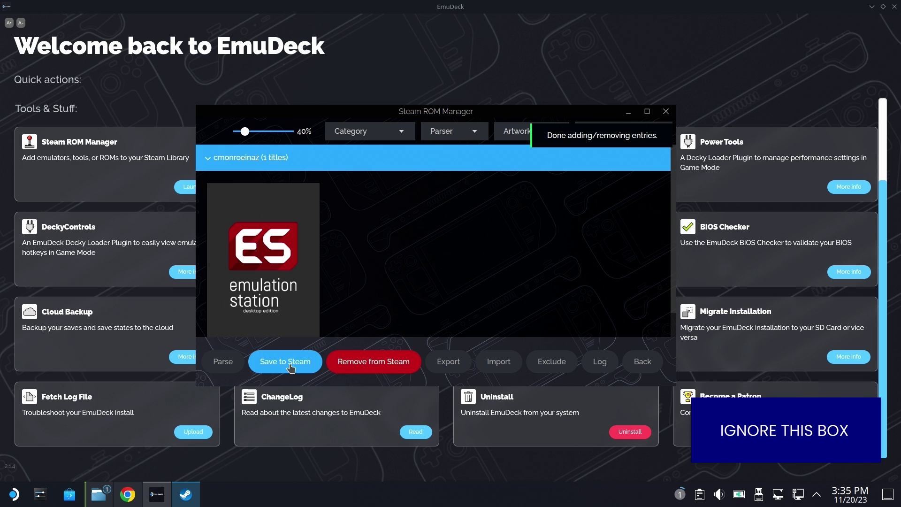
left_click(666, 112)
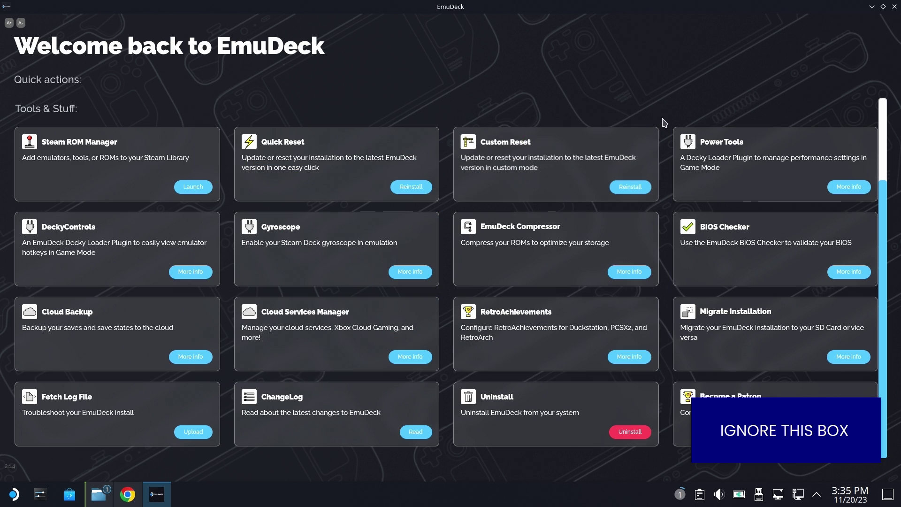
left_click(896, 7)
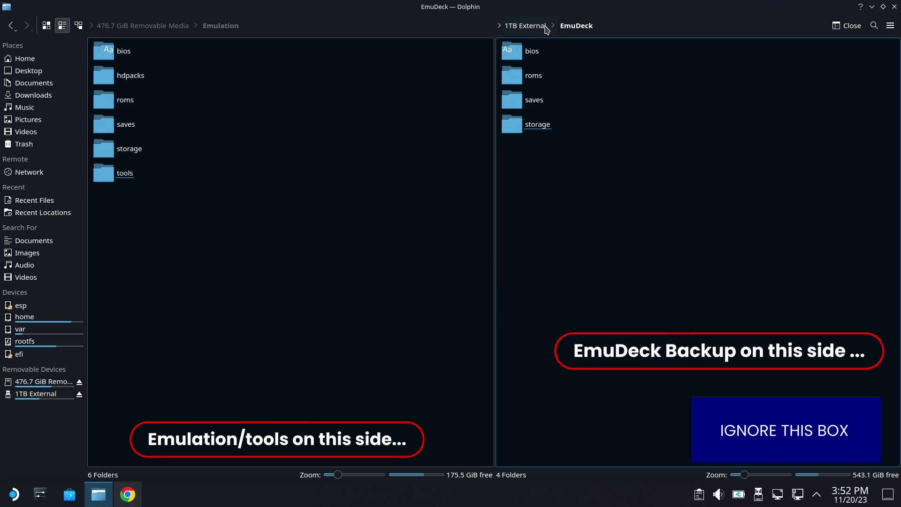
- In the split Dolphin window, open EmuDeck Backup on 1TB External beside the Emulation/tools folder on the removable media
left_click(541, 27)
left_click(556, 105)
double_click(556, 105)
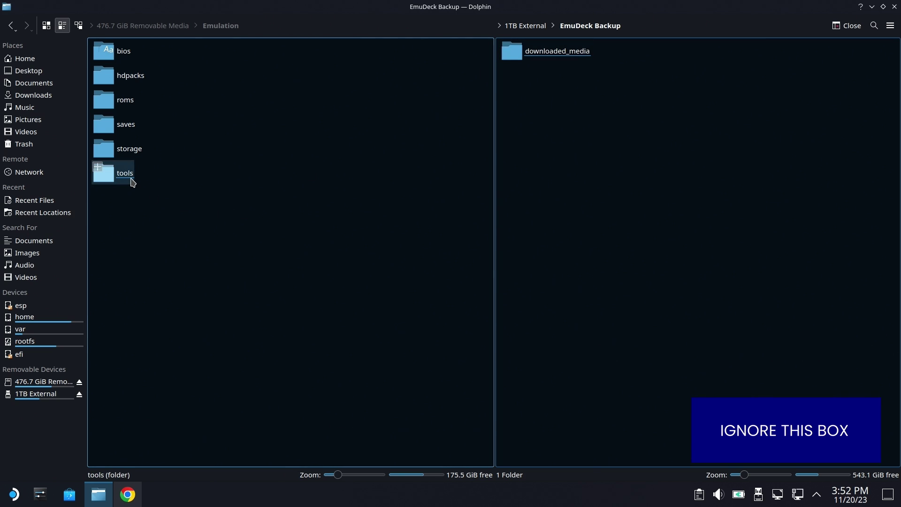
double_click(125, 174)
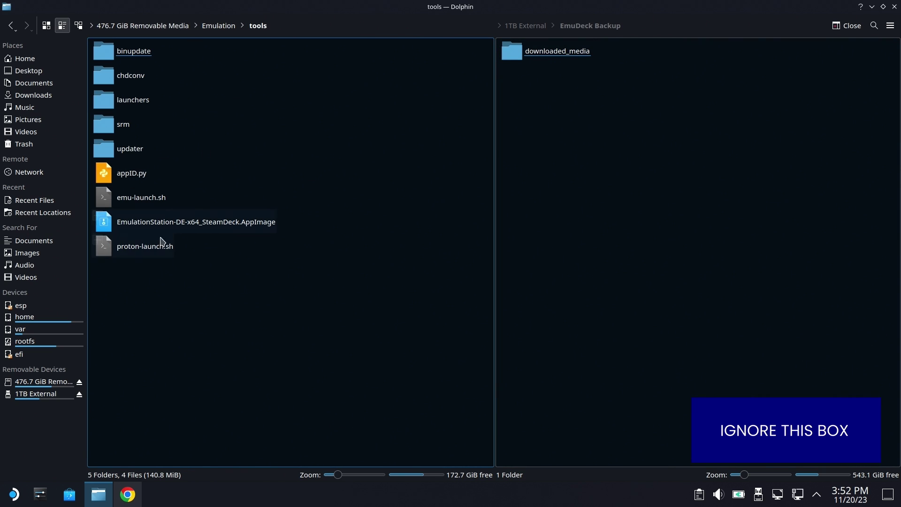
- Copy the downloaded_media folder from EmuDeck Backup into Emulation/tools on the removable media and close the file manager
left_click(573, 86)
left_click(557, 51)
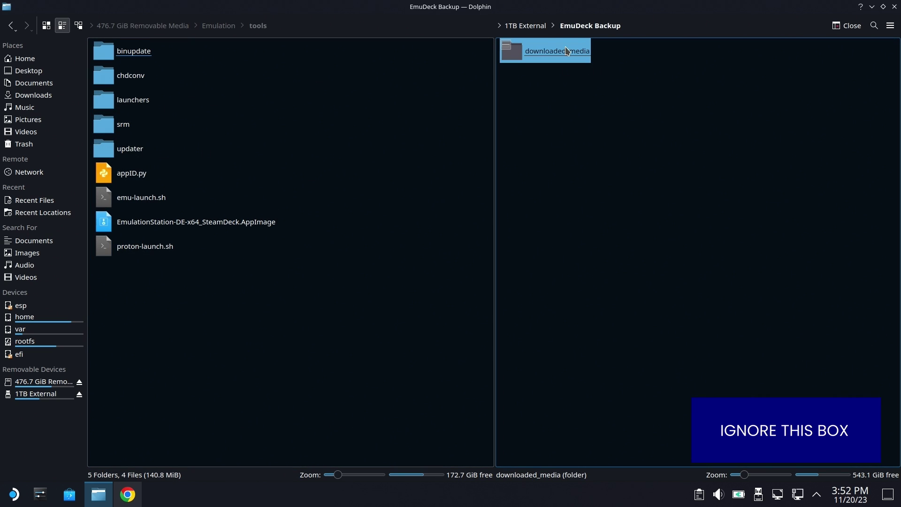
left_click_drag(557, 57, 279, 320)
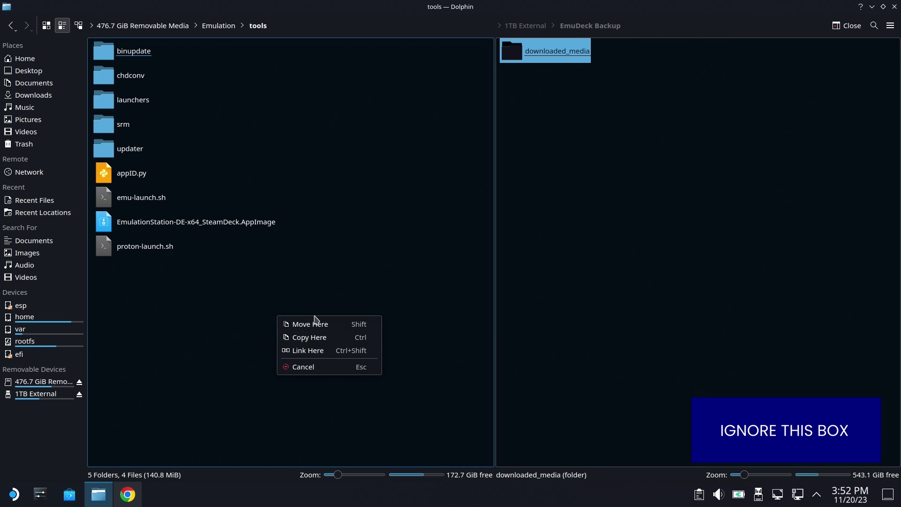
left_click(316, 338)
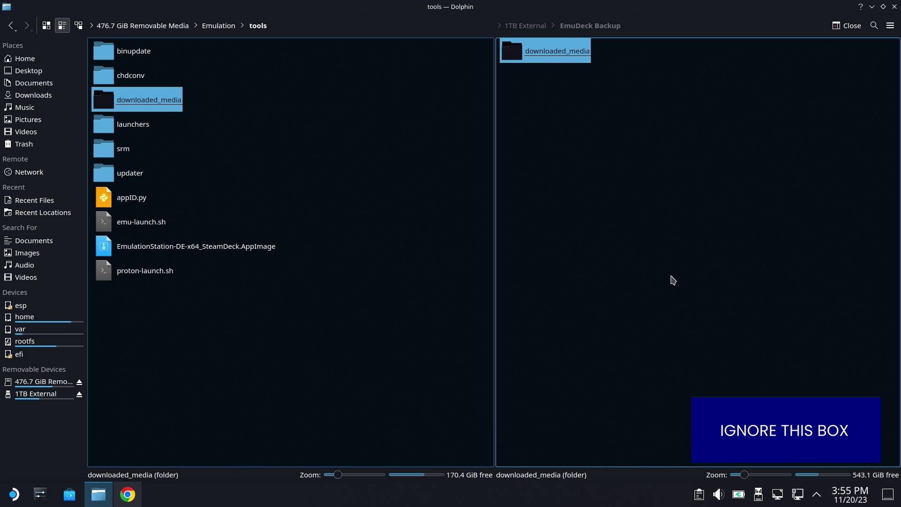
left_click(894, 6)
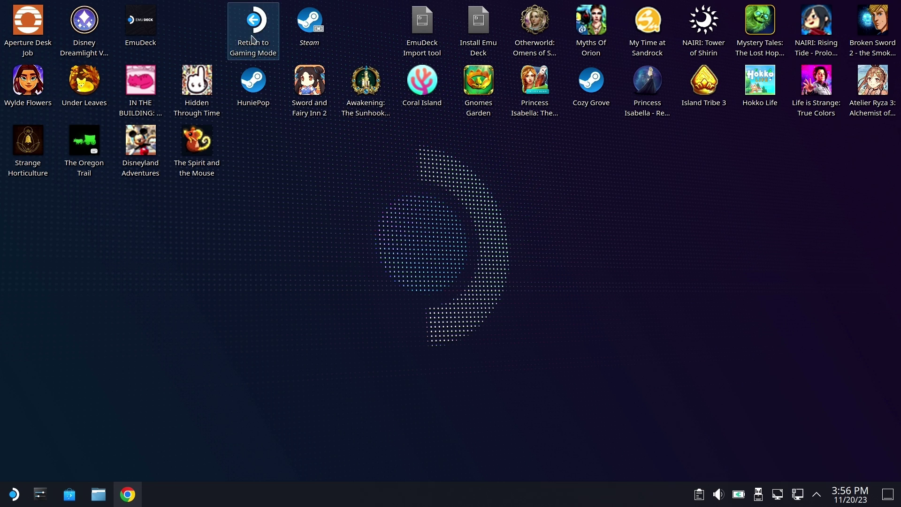
- Start Steam and launch EmulationStation DE from the Emulation collection in the library
left_click(302, 31)
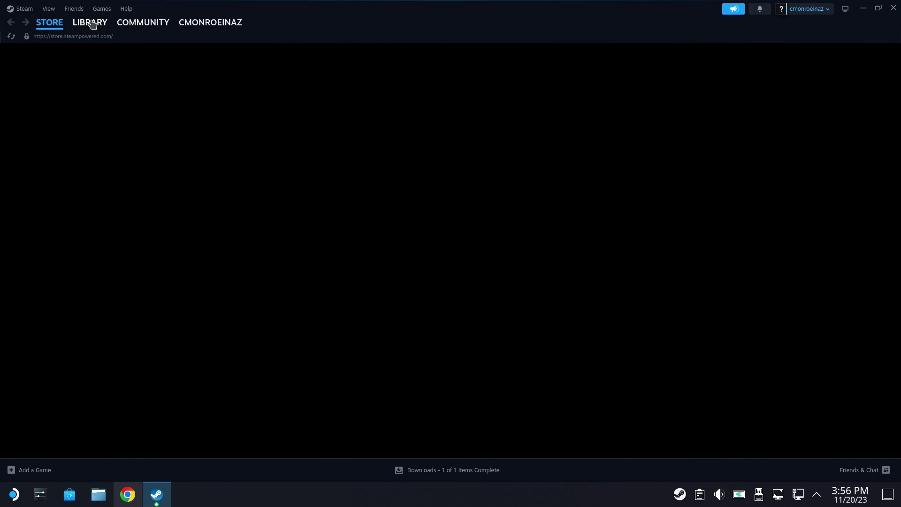
left_click(90, 23)
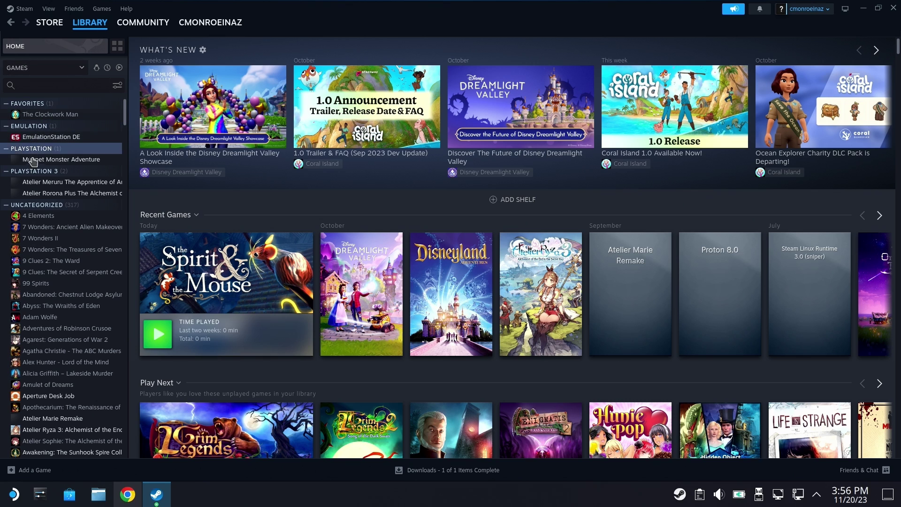
left_click(54, 129)
left_click(54, 136)
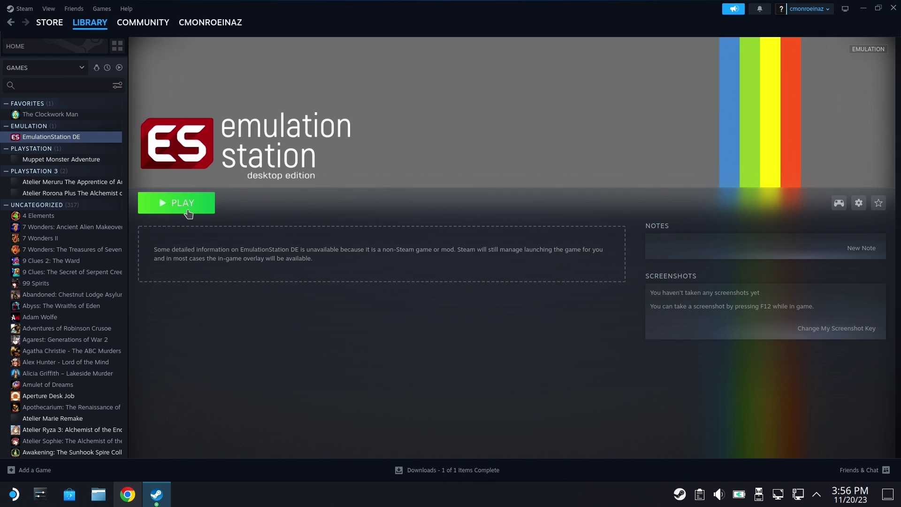
left_click(187, 211)
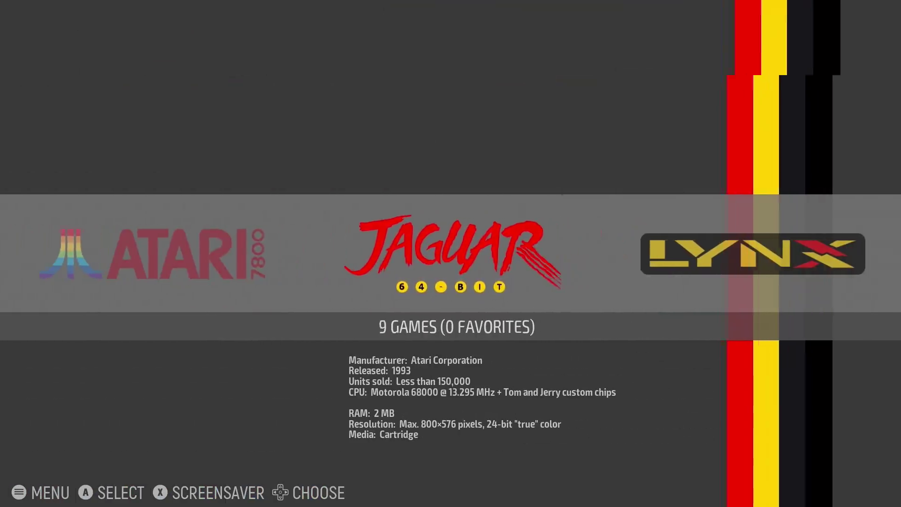
- Open the Atari Lynx game list and look through its entries to check that their restored artwork appears
key("Return")
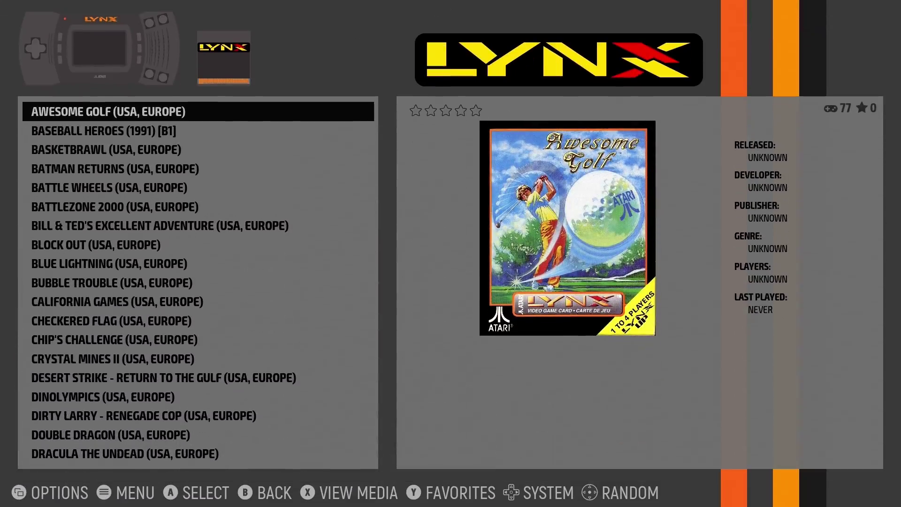
key("Down")
key("Down")
key("Down")
key("Down")
key("Down")
key("Down")
key("Down")
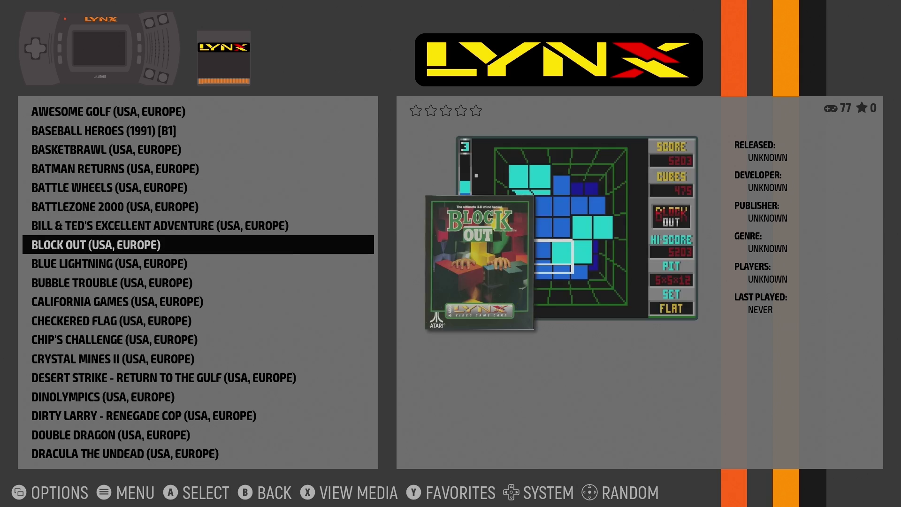
key("Up")
key("Up")
key("Up")
key("Up")
key("Up")
key("Up")
key("Up")
key("Up")
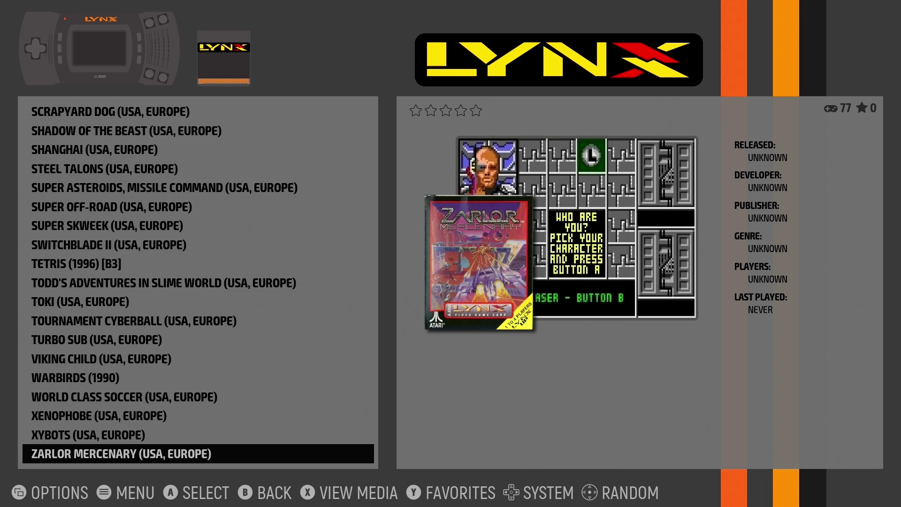
key("Down")
key("Escape")
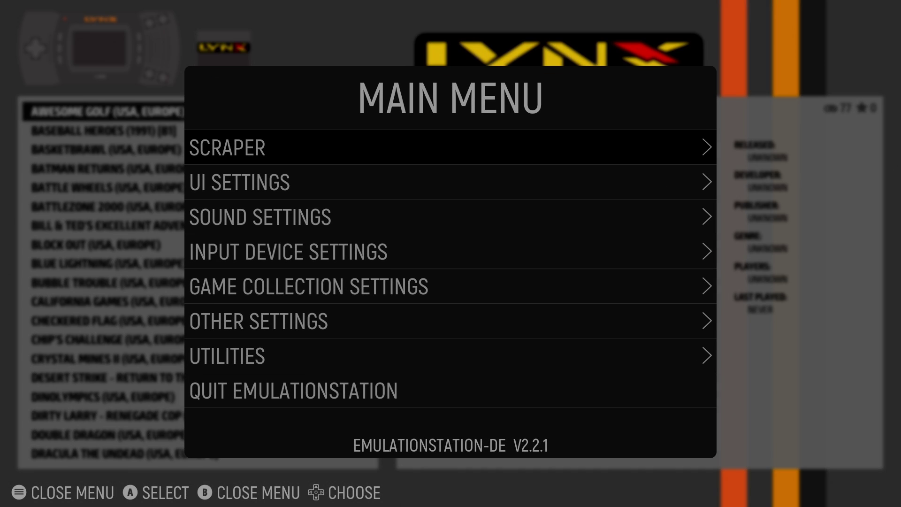
key("Escape")
- Step through the game systems as far as Nintendo Switch and launch Cruis N Blast from its list
key("Right")
key("Right")
key("Right")
key("Right")
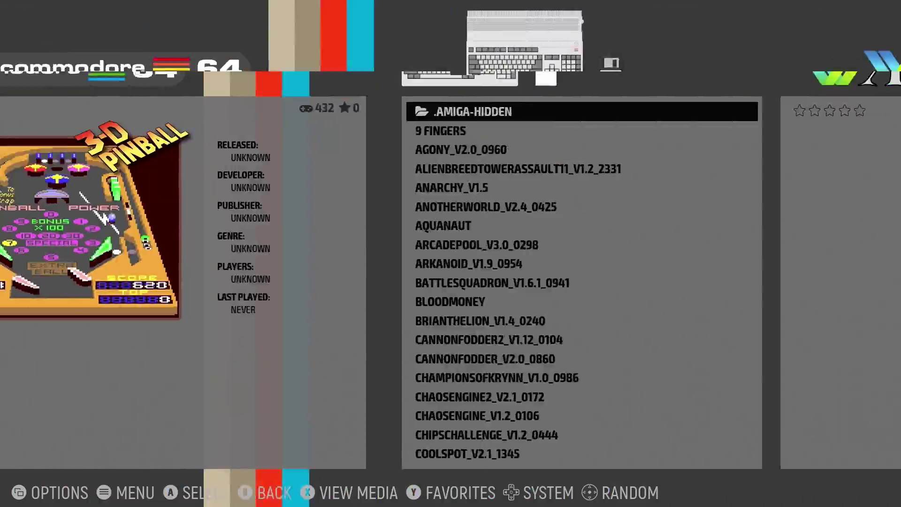
key("Right")
key("Right")
key("Right")
key("Right")
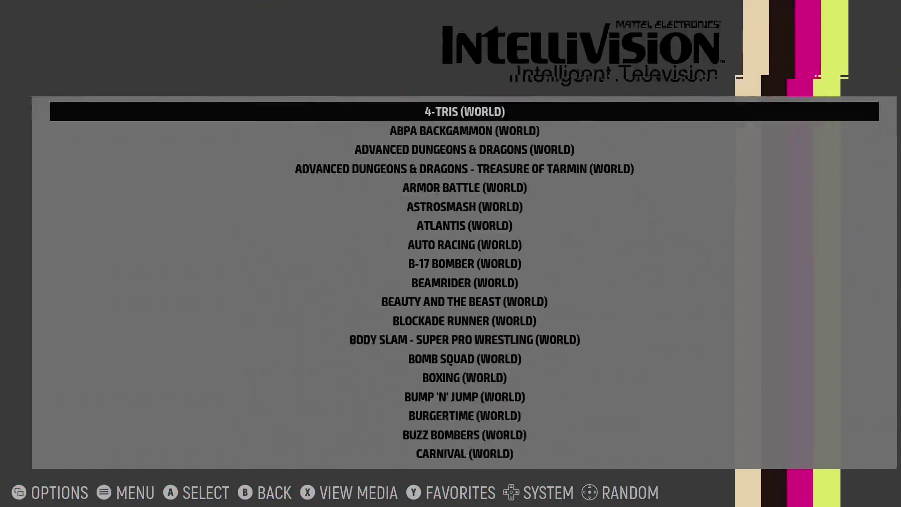
key("Right")
key("Right")
key("Right")
key("Right")
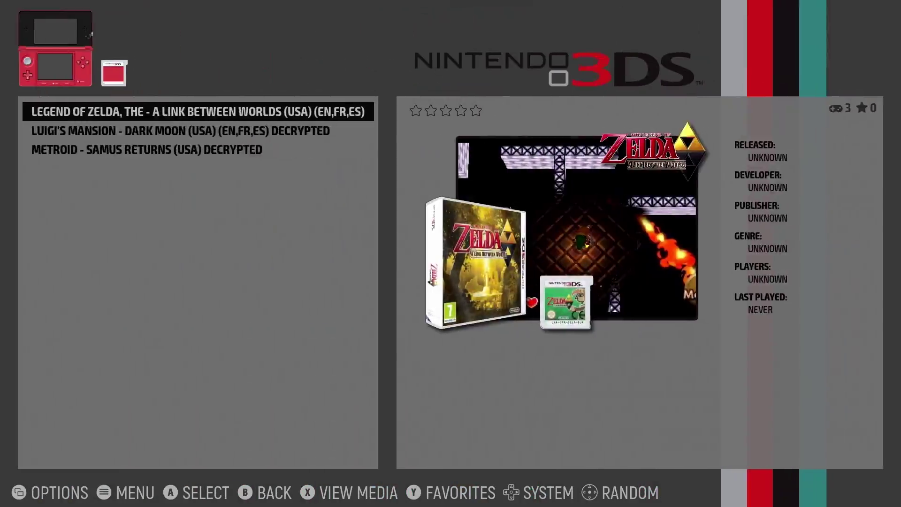
key("Right")
key("Right")
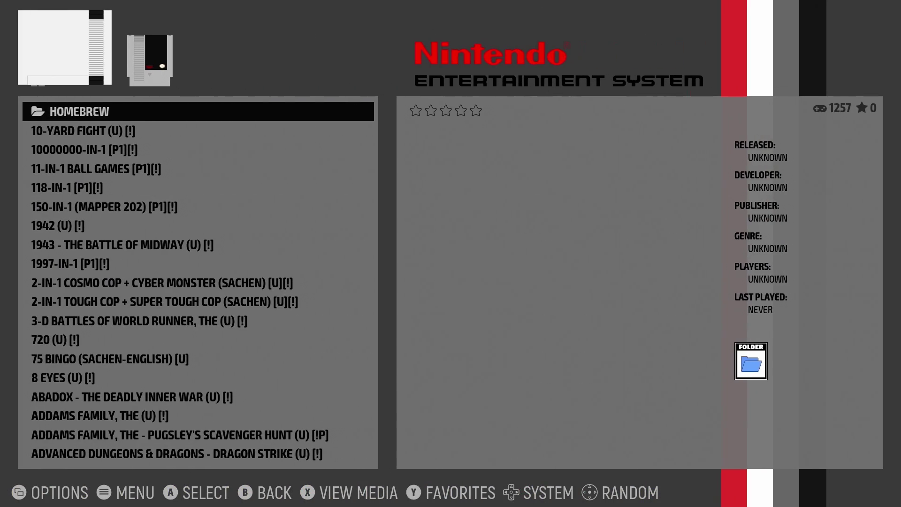
key("Right")
key("Right")
key("Right")
key("Right")
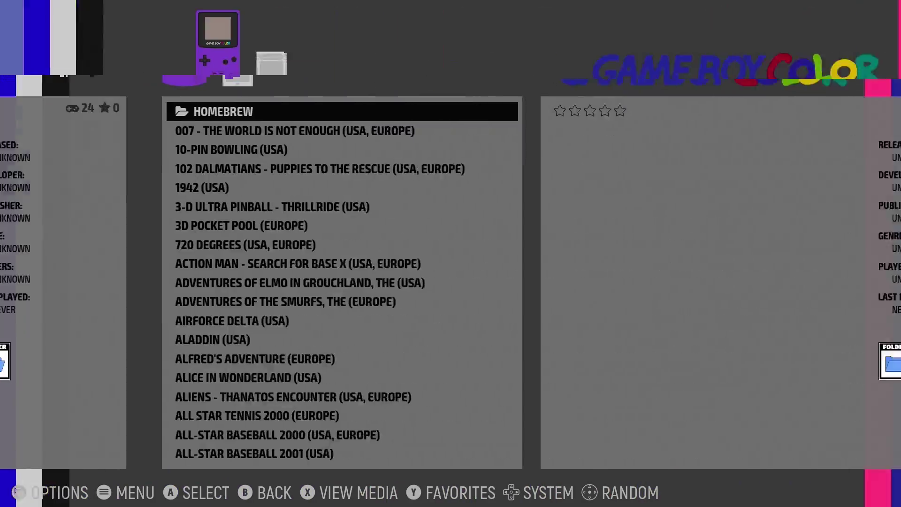
key("Right")
key("Right")
key("Right")
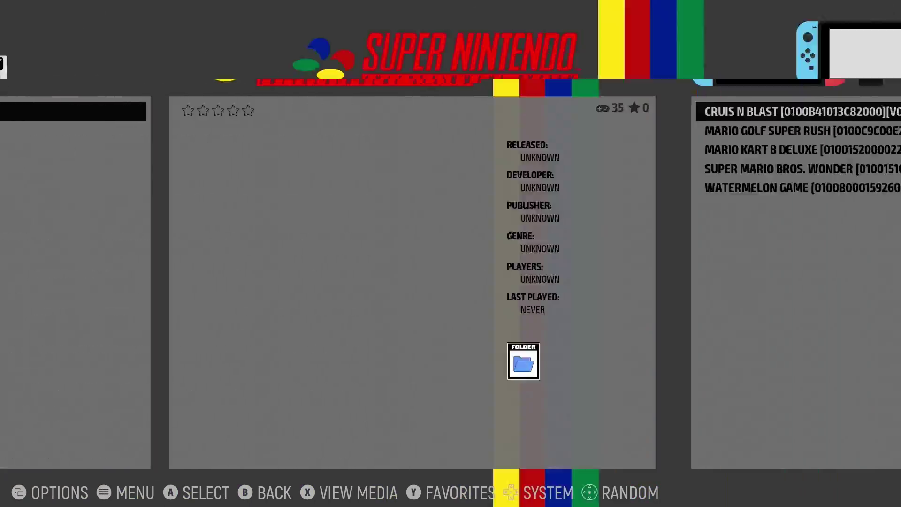
key("Right")
key("Left")
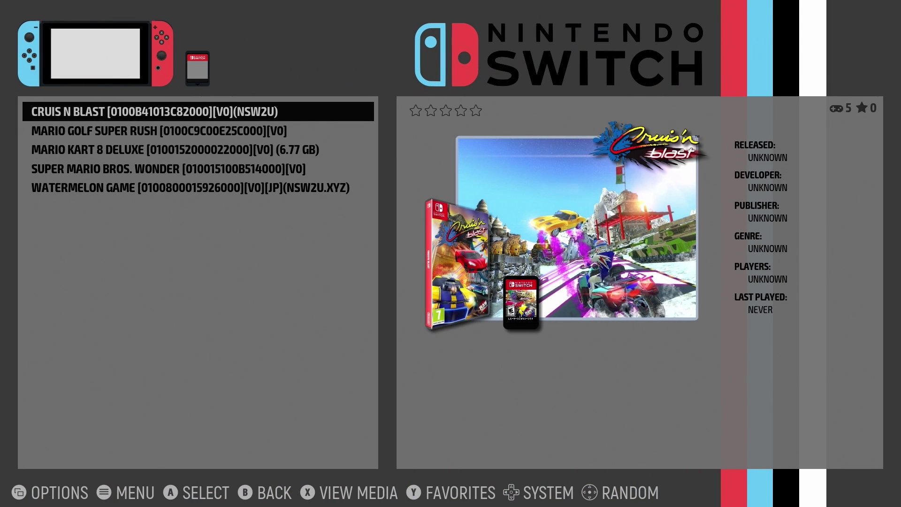
key("Return")
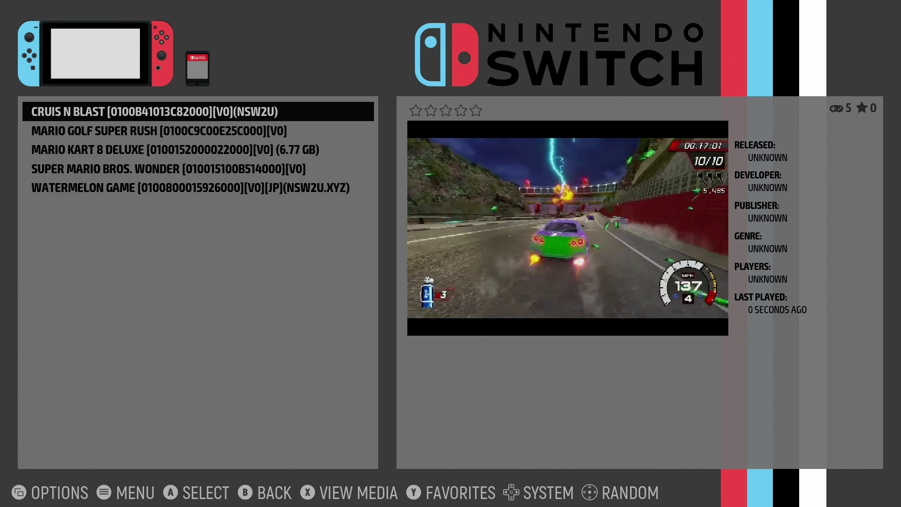
- Quit EmulationStation, confirming the exit, and close the Steam window to return to the desktop
key("Escape")
key("Down")
key("Down")
key("Down")
key("Down")
key("Down")
key("Down")
key("Down")
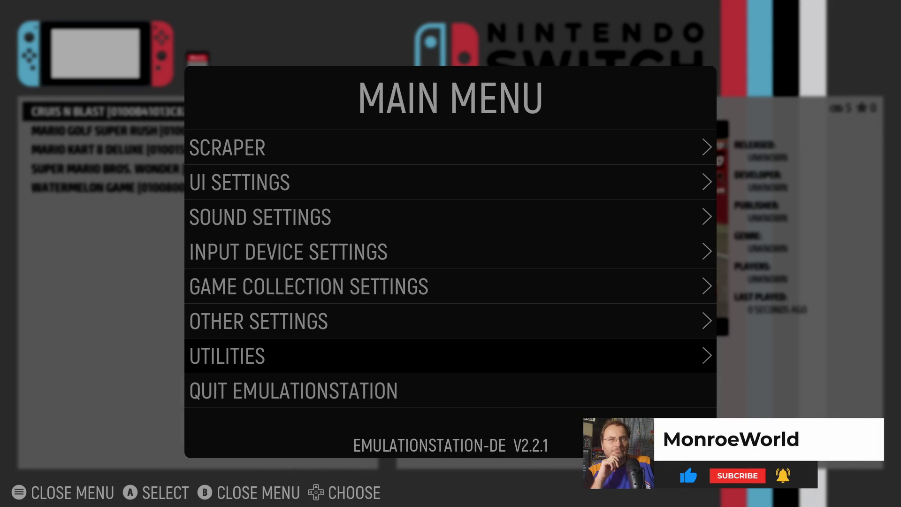
key("Return")
key("Return")
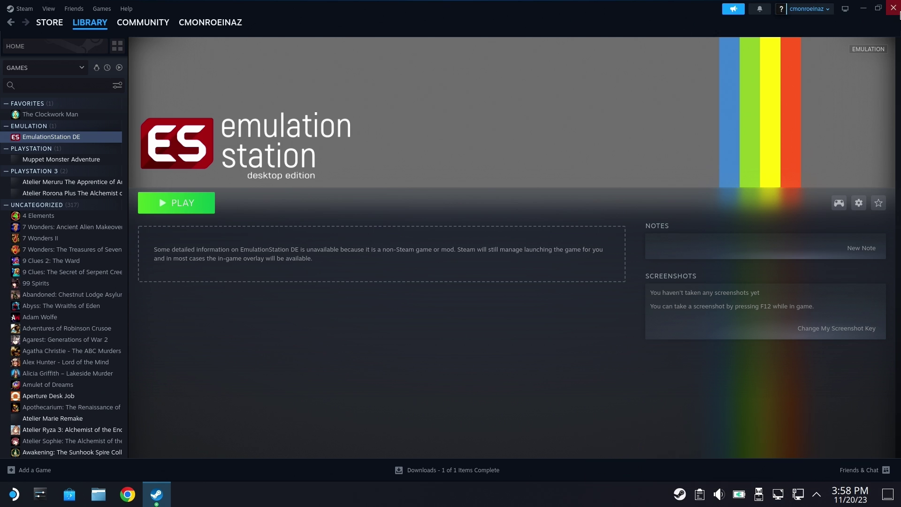
left_click(892, 8)
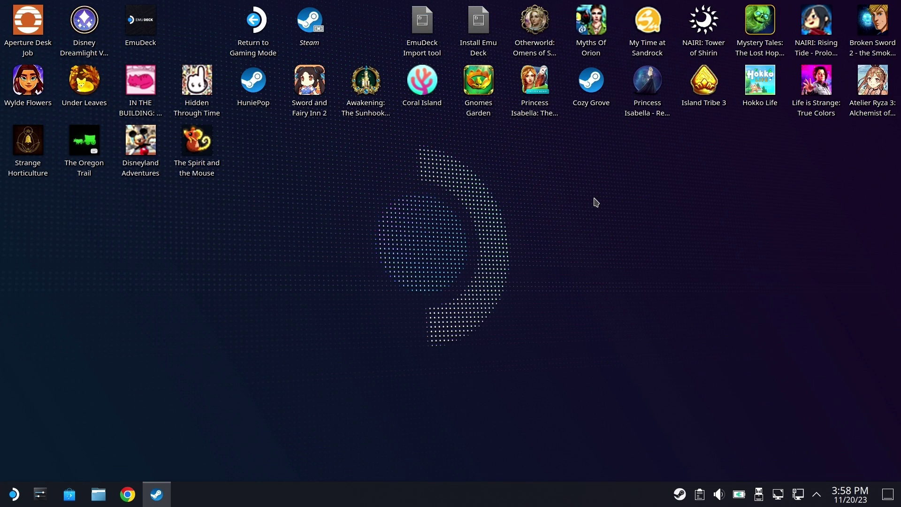